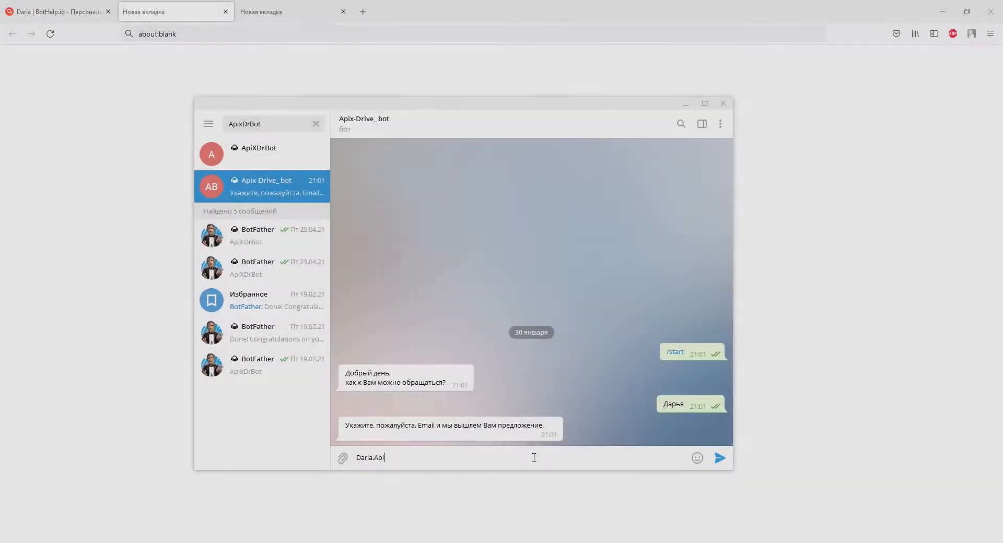
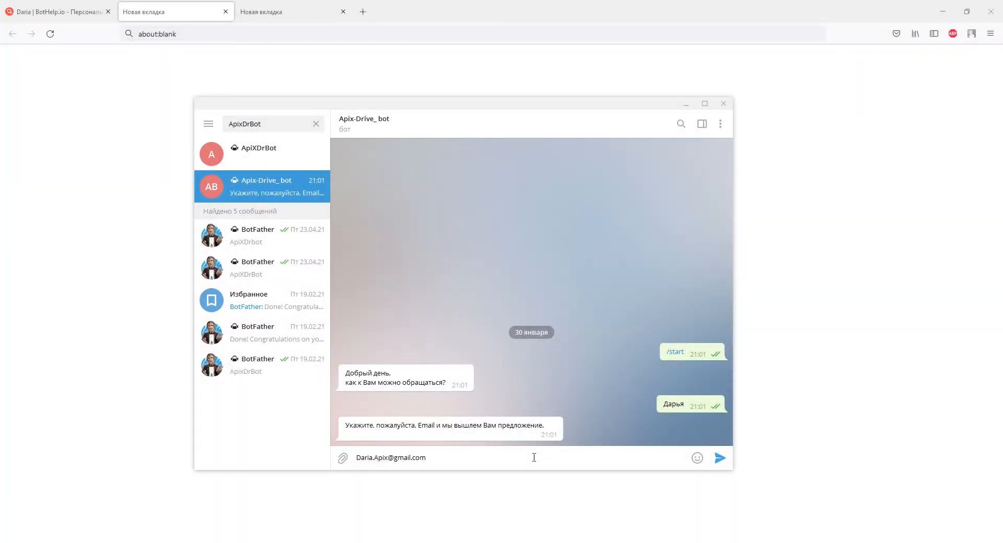
Send the contact's e-mail address to the bot in the Telegram chat and begin typing a phone number.
{"action": "key", "text": "Return"}
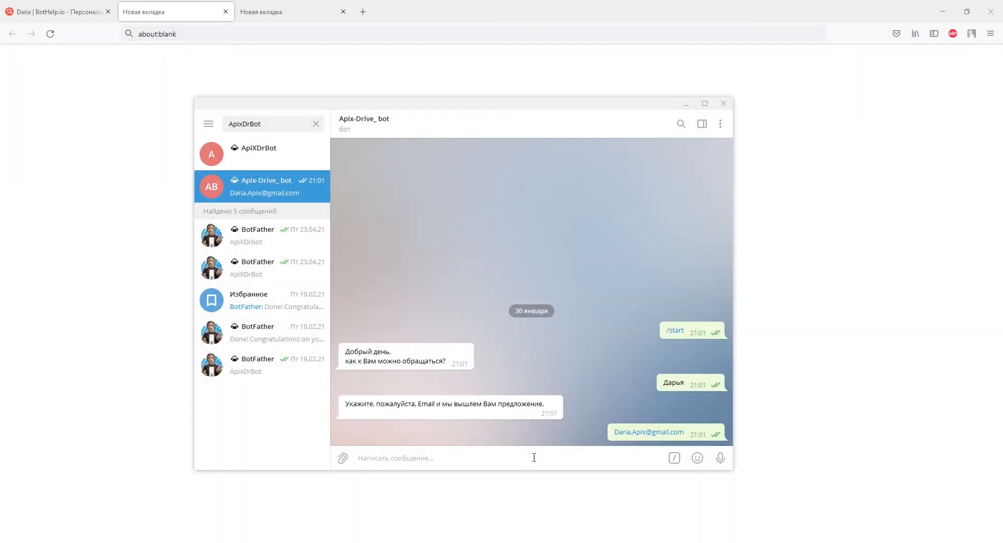
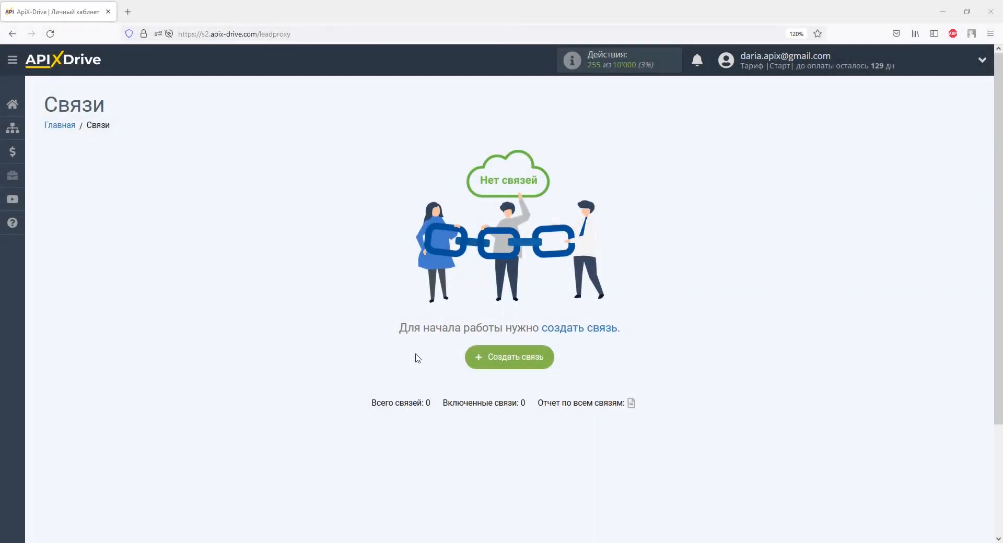
Create a new connection and select BotHelp as the data source system.
{"action": "left_click", "coordinate": [501, 359]}
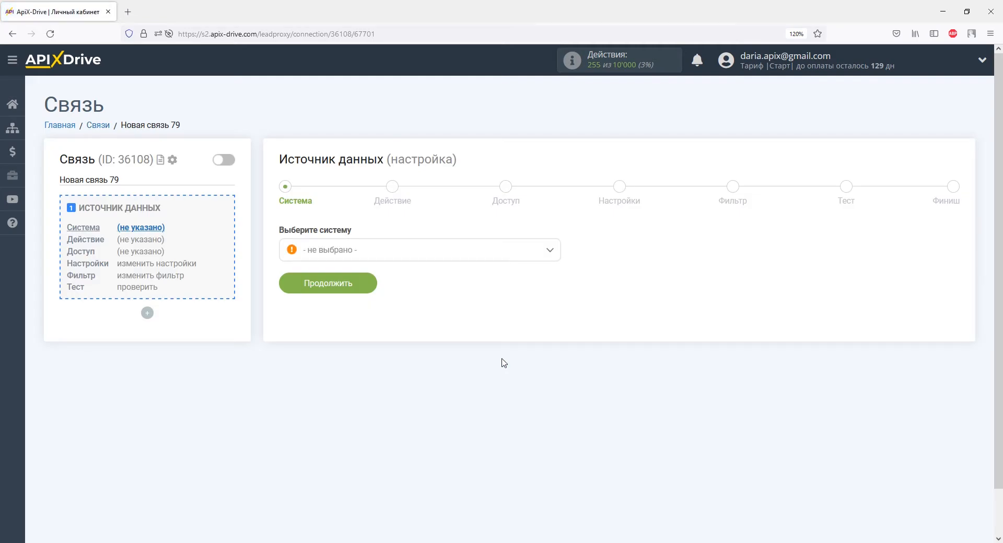
{"action": "left_click", "coordinate": [549, 252]}
{"action": "left_click_drag", "start_coordinate": [555, 277], "coordinate": [450, 291]}
{"action": "left_click", "coordinate": [346, 292]}
{"action": "left_click", "coordinate": [347, 290]}
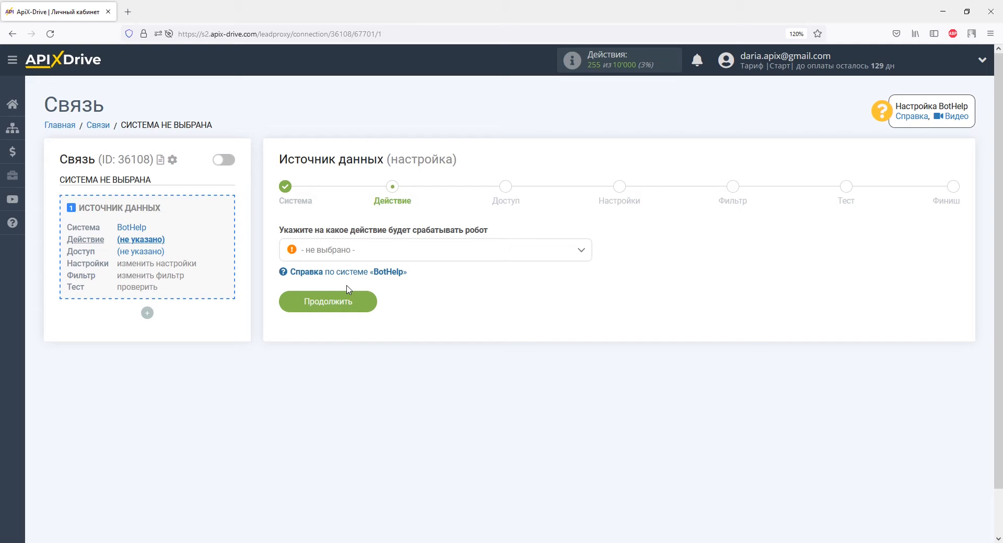
Choose Получить данные as the source action and continue.
{"action": "left_click", "coordinate": [349, 256]}
{"action": "left_click", "coordinate": [351, 314]}
{"action": "left_click", "coordinate": [348, 298]}
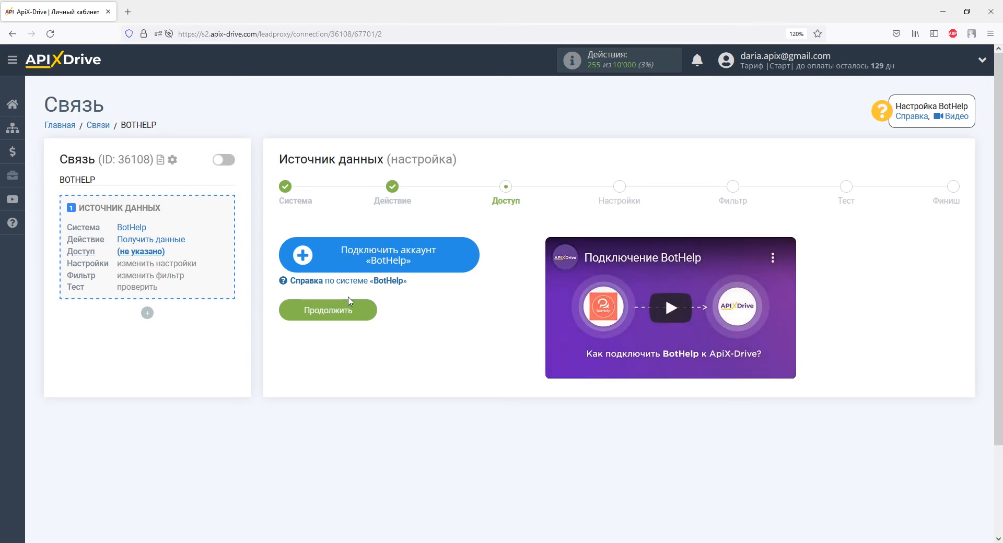
Connect a BotHelp account under its default name and continue to the settings step.
{"action": "left_click", "coordinate": [325, 253]}
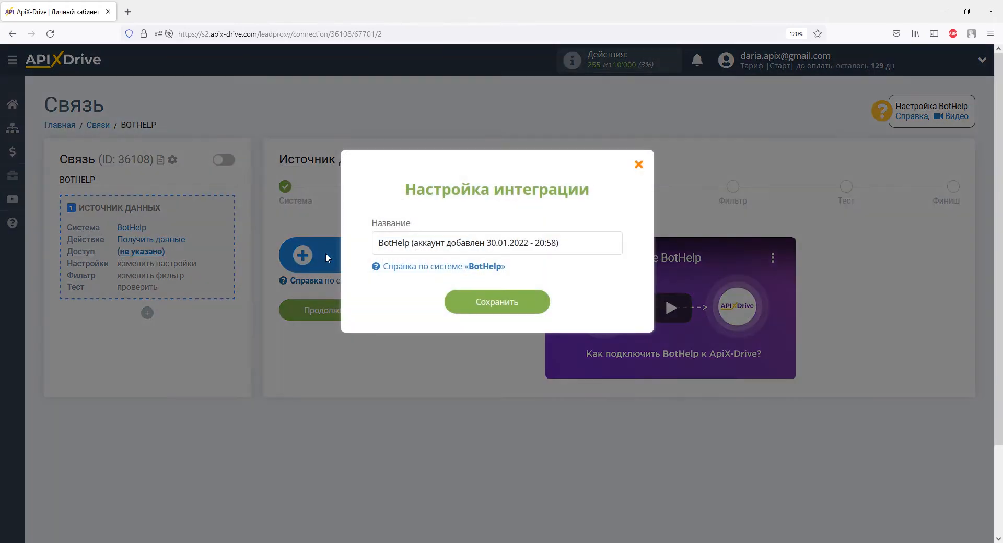
{"action": "left_click", "coordinate": [455, 307]}
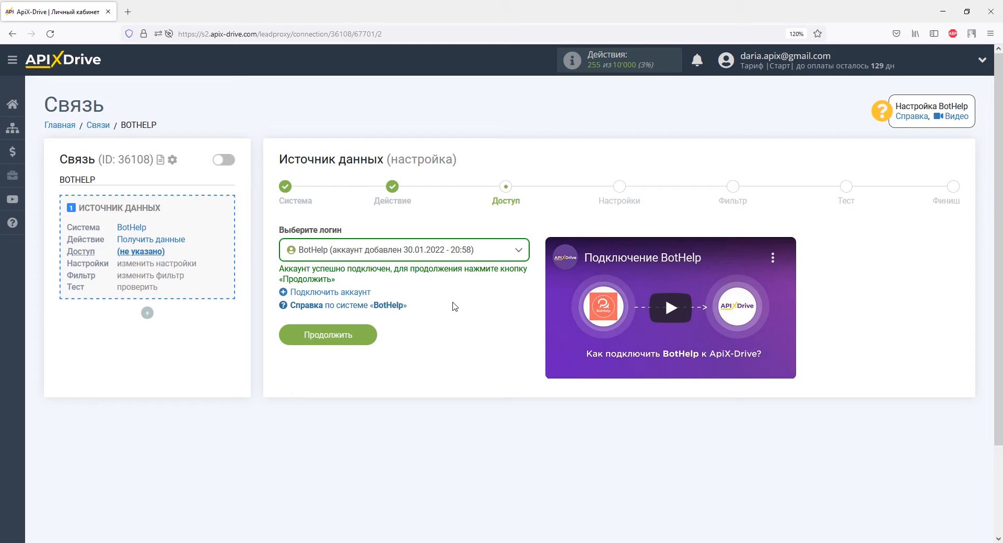
{"action": "left_click", "coordinate": [375, 331]}
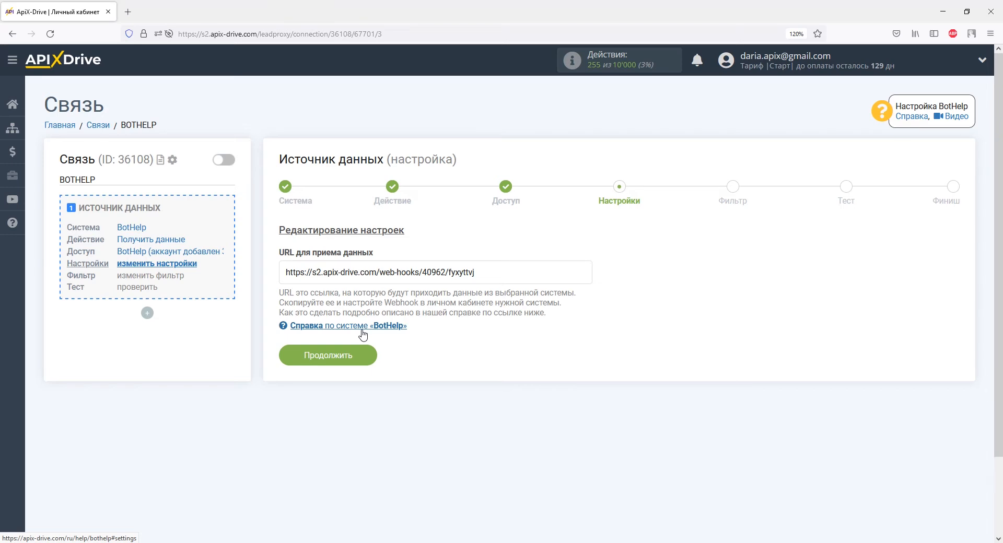
Copy the data-receiving webhook URL shown in the settings.
{"action": "left_click_drag", "start_coordinate": [475, 272], "coordinate": [285, 272]}
{"action": "right_click", "coordinate": [285, 272]}
{"action": "left_click", "coordinate": [309, 417]}
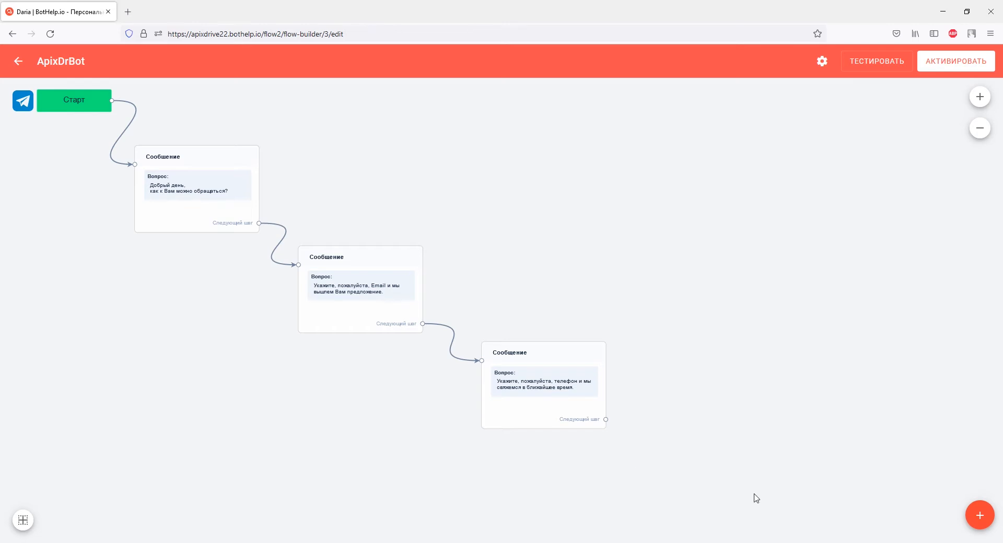
Add an Actions block to the bot flow containing a 'Отправить данные подписчика через Webhook' action.
{"action": "left_click", "coordinate": [979, 517]}
{"action": "left_click", "coordinate": [979, 437]}
{"action": "left_click_drag", "start_coordinate": [530, 331], "coordinate": [763, 362]}
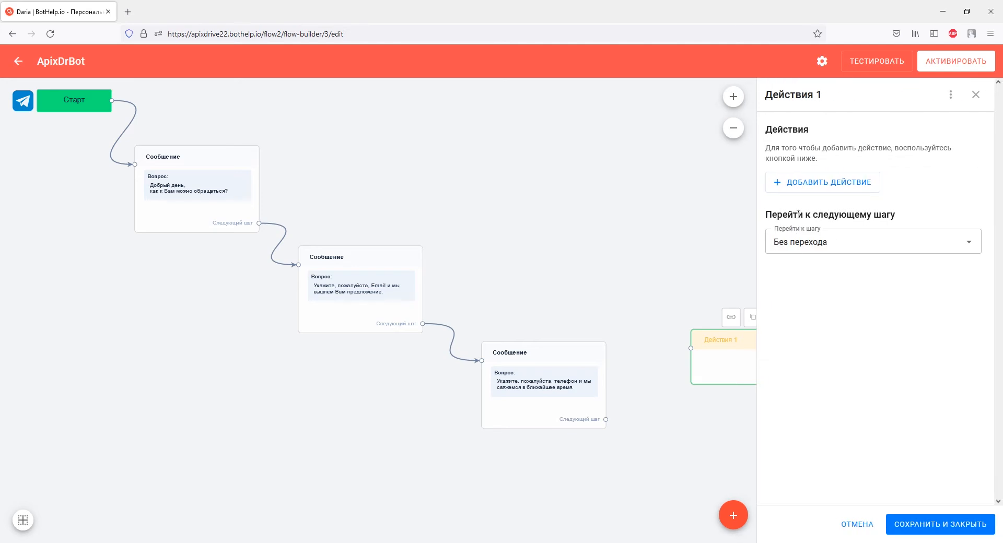
{"action": "left_click", "coordinate": [797, 190]}
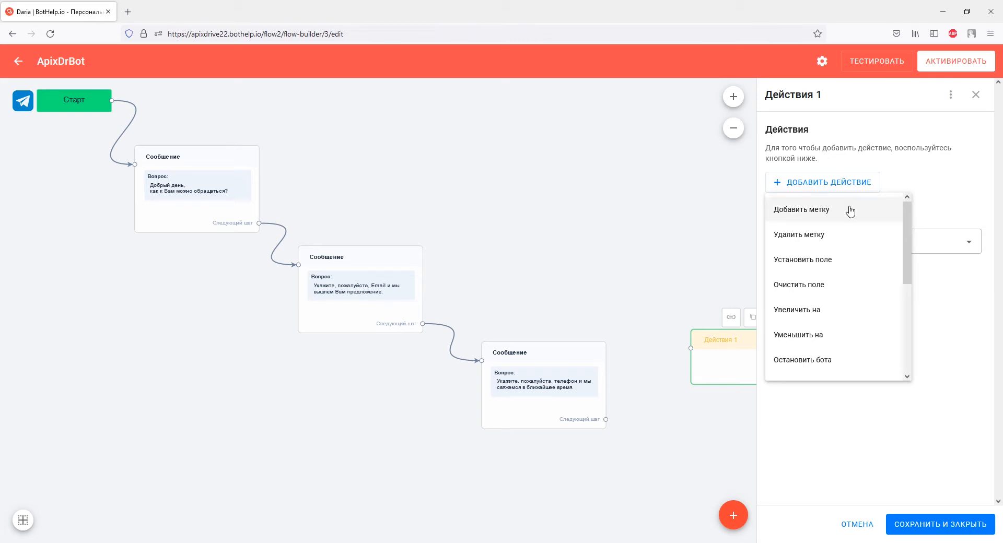
{"action": "left_click_drag", "start_coordinate": [909, 249], "coordinate": [912, 344]}
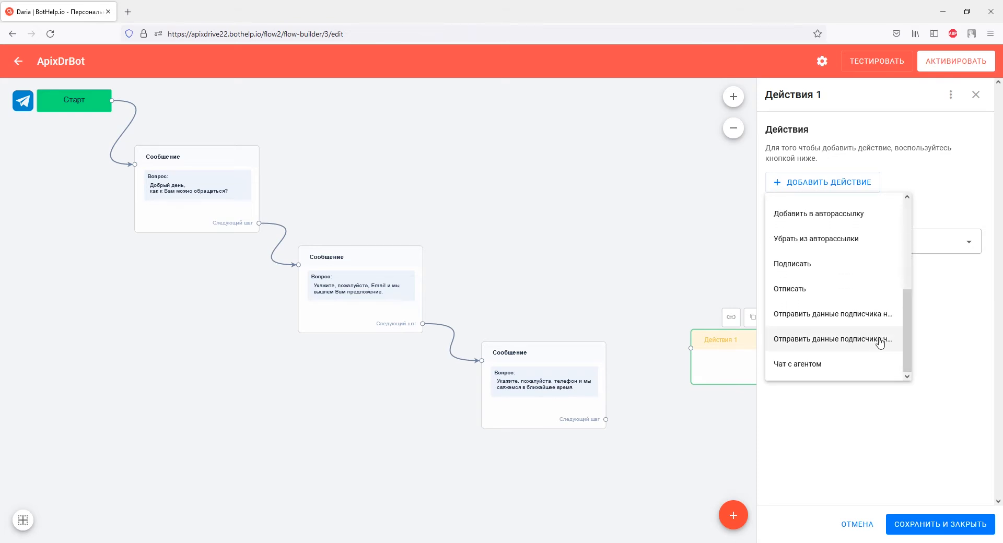
{"action": "left_click", "coordinate": [880, 340]}
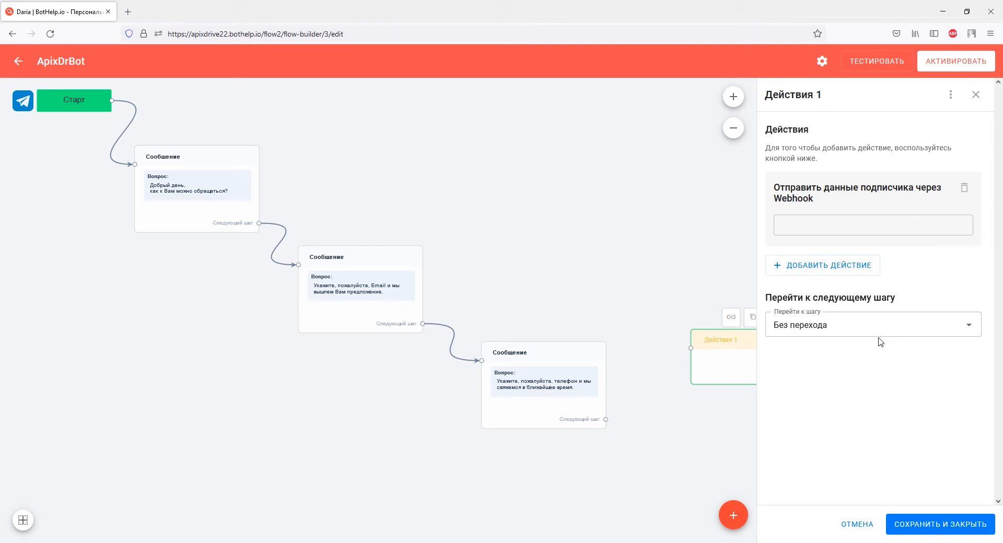
Paste the copied webhook URL into the action and save the block.
{"action": "left_click", "coordinate": [834, 224]}
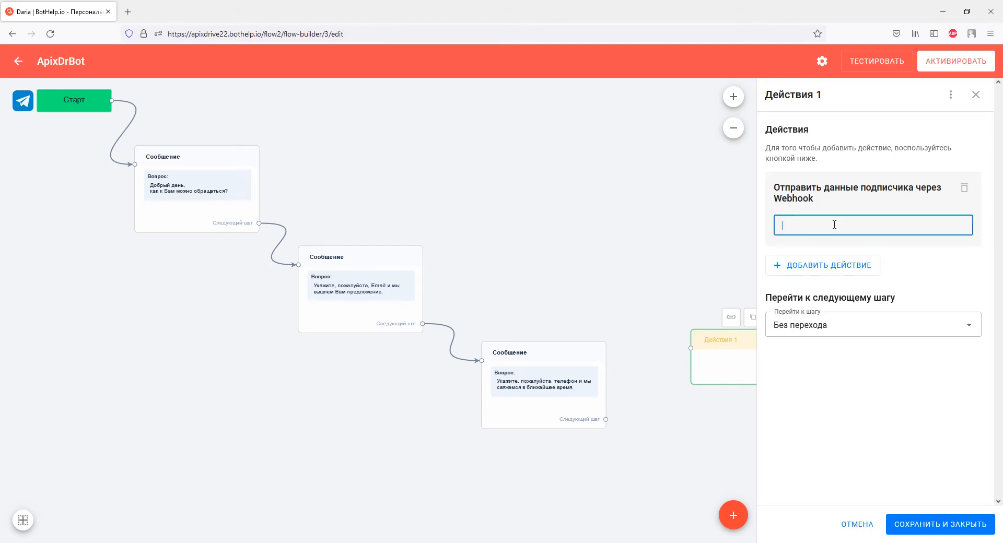
{"action": "right_click", "coordinate": [833, 225]}
{"action": "left_click", "coordinate": [866, 301]}
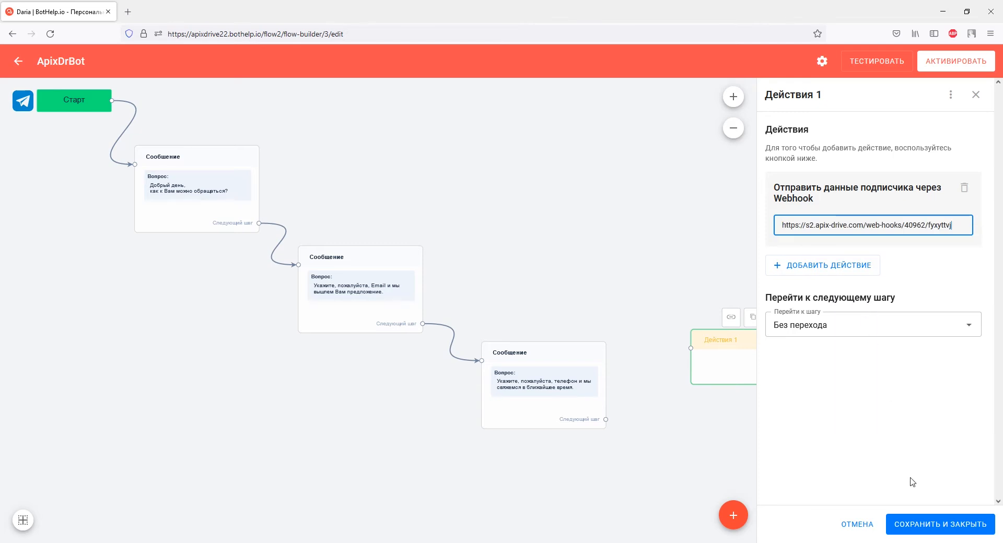
{"action": "left_click", "coordinate": [913, 525]}
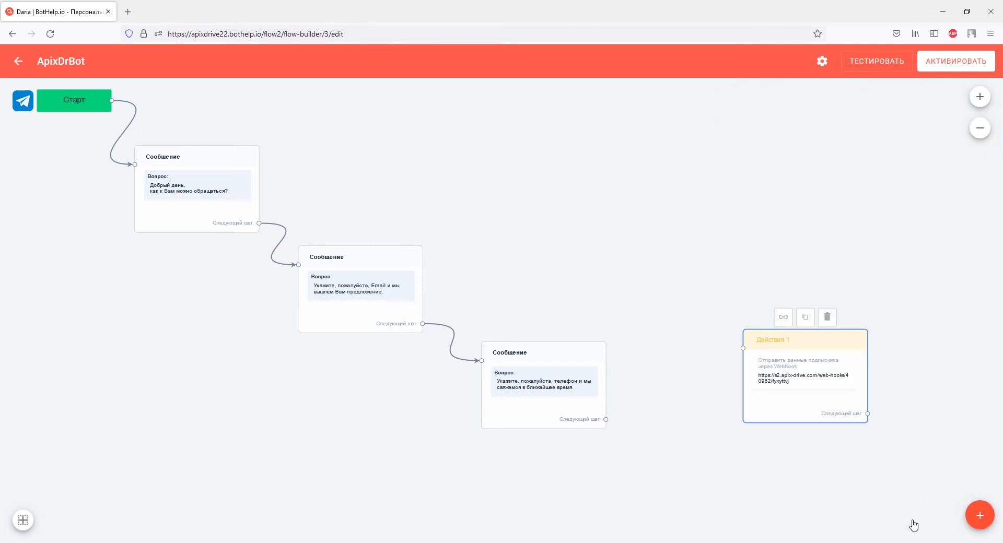
Make the phone-question message go to the Действия 1 block after completion and save it.
{"action": "left_click", "coordinate": [571, 414]}
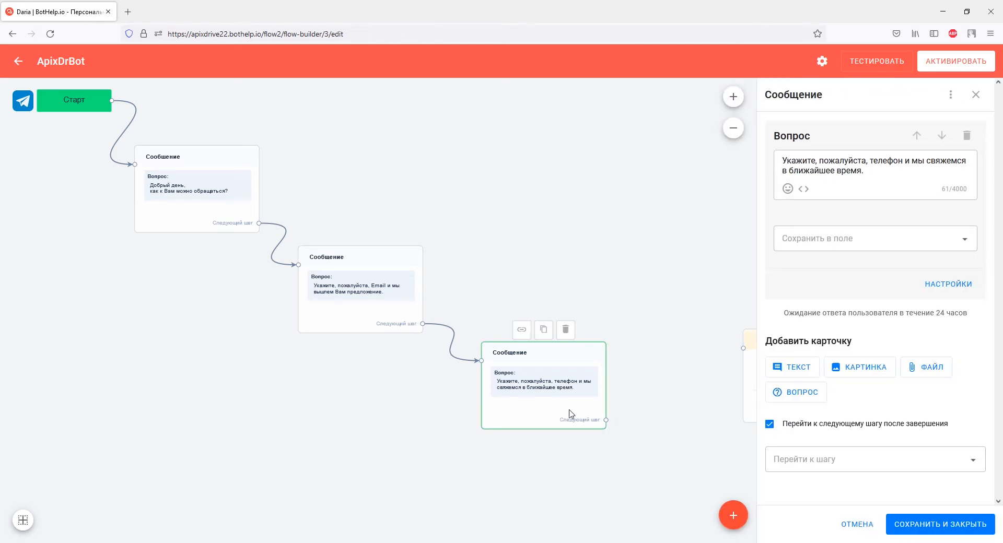
{"action": "left_click", "coordinate": [781, 459]}
{"action": "left_click", "coordinate": [784, 415]}
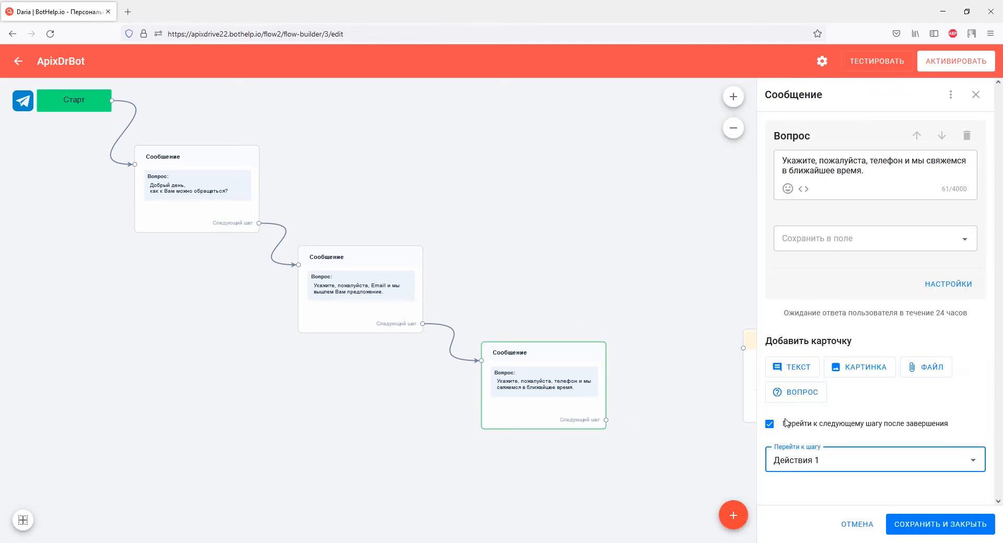
{"action": "left_click", "coordinate": [915, 525]}
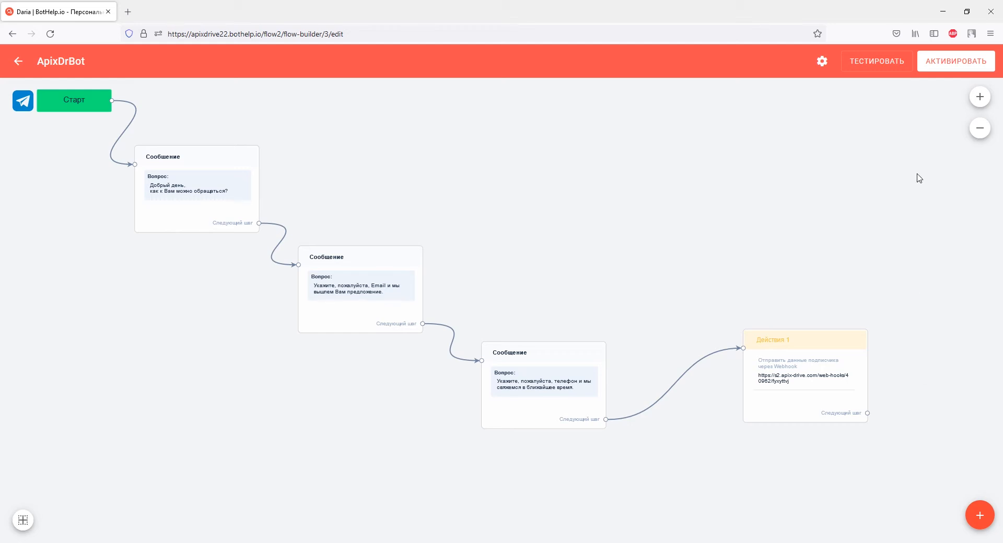
Start testing the bot and open the link in Telegram Desktop.
{"action": "left_click", "coordinate": [930, 69]}
{"action": "left_click", "coordinate": [889, 72]}
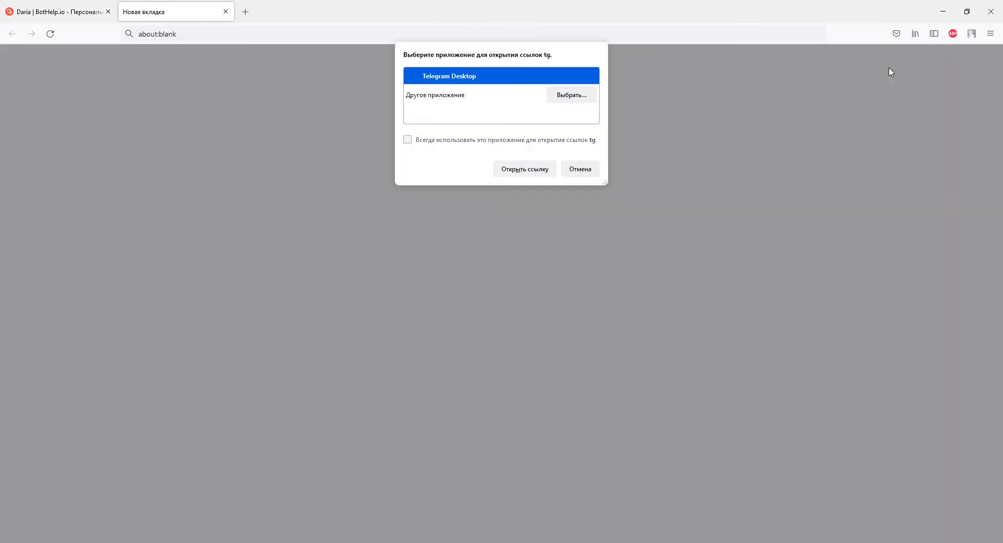
{"action": "left_click", "coordinate": [522, 173]}
Answer the bot's greeting with the contact's first name.
{"action": "left_click", "coordinate": [533, 458]}
{"action": "type", "text": "Дарья"}
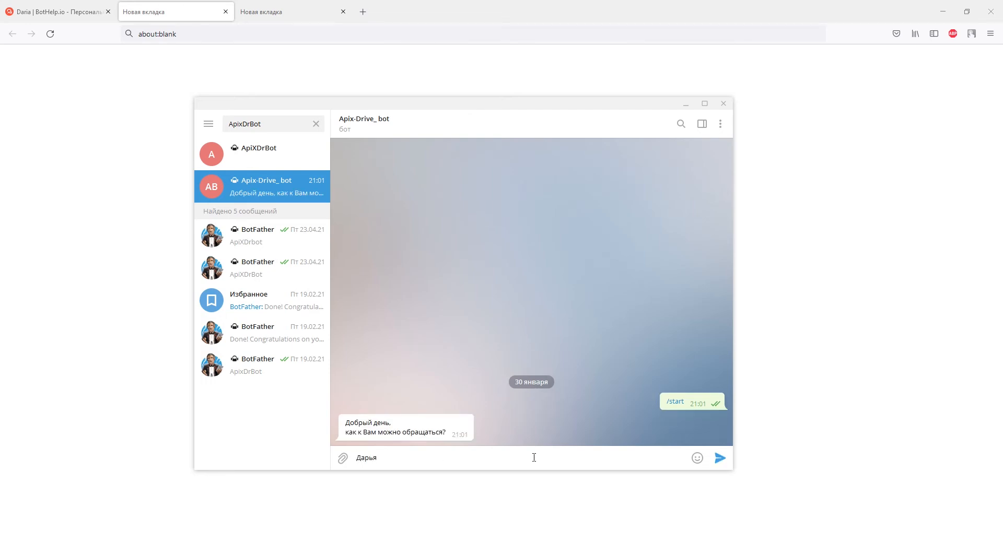
{"action": "key", "text": "Return"}
Send the contact's e-mail address in reply to the bot's e-mail question.
{"action": "key", "text": "Return"}
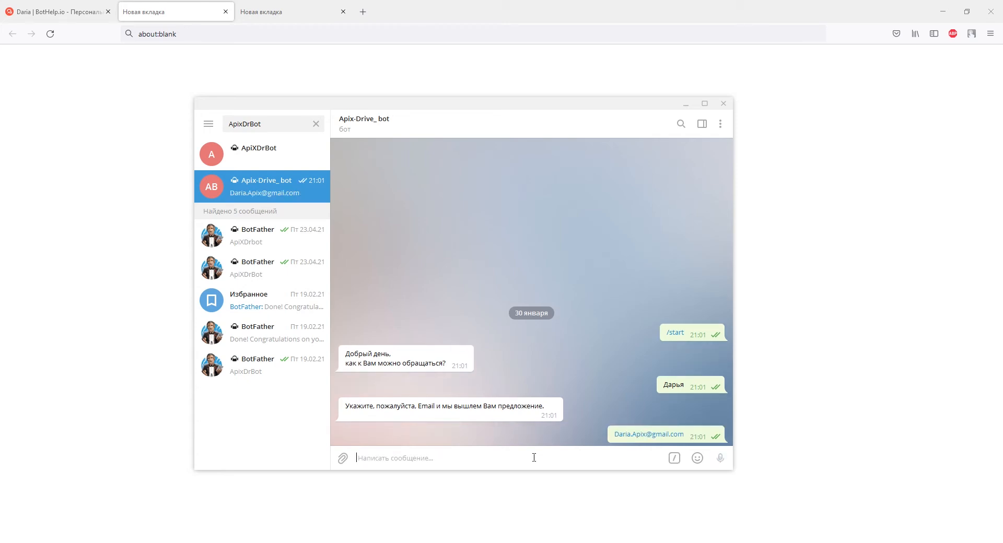
Send the contact's phone number in reply to the bot's phone question.
{"action": "type", "text": "+"}
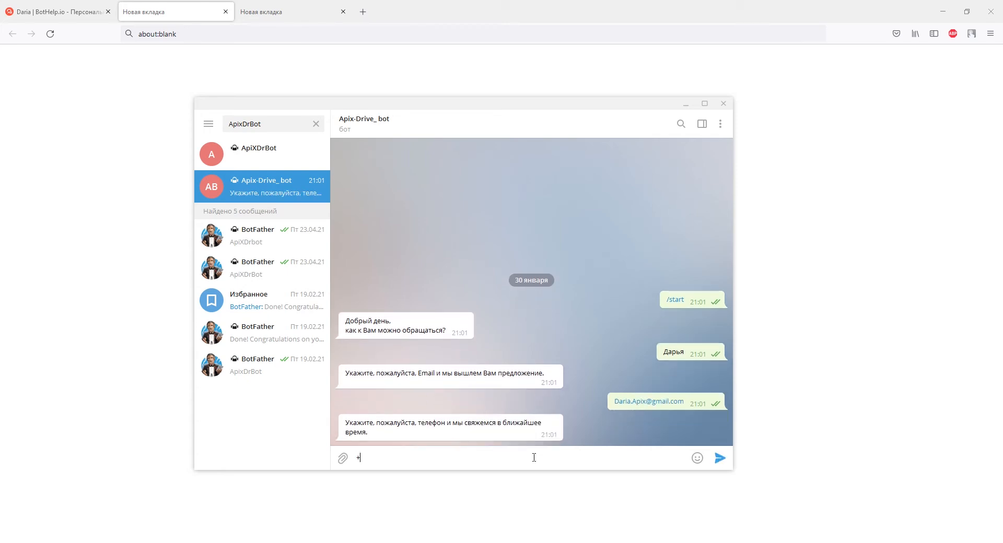
{"action": "type", "text": "380930000000"}
{"action": "key", "text": "Return"}
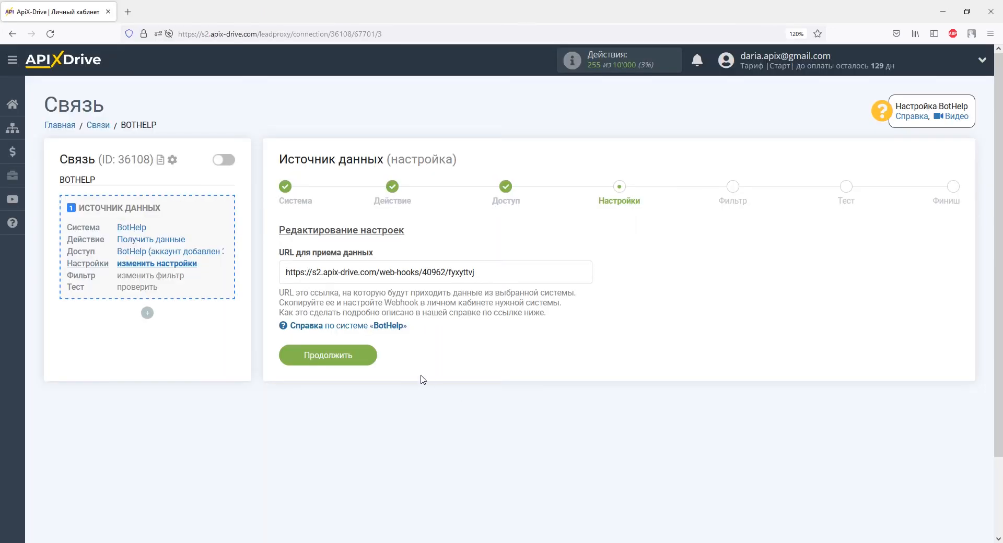
Continue past the webhook settings and the filter step without adding filter conditions.
{"action": "left_click", "coordinate": [365, 354]}
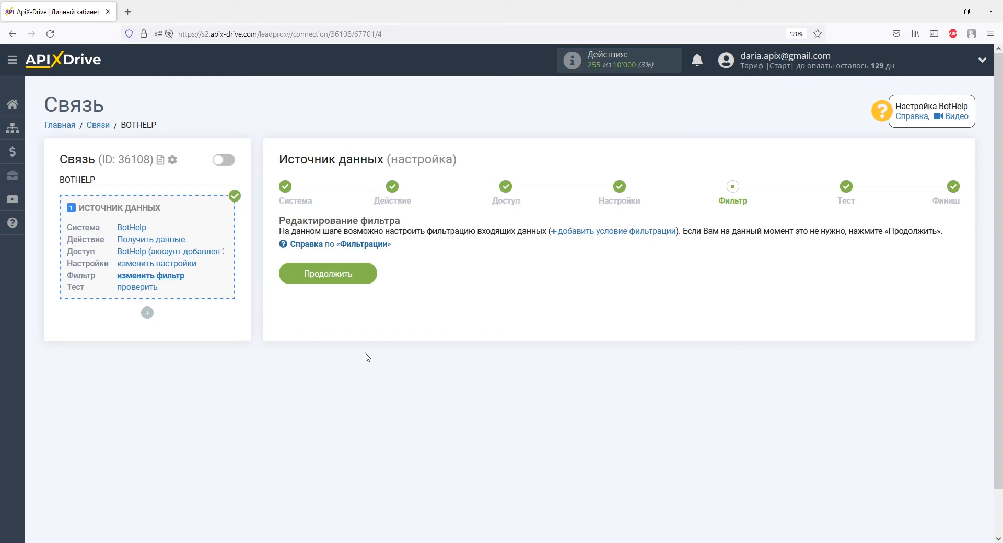
{"action": "left_click", "coordinate": [368, 287]}
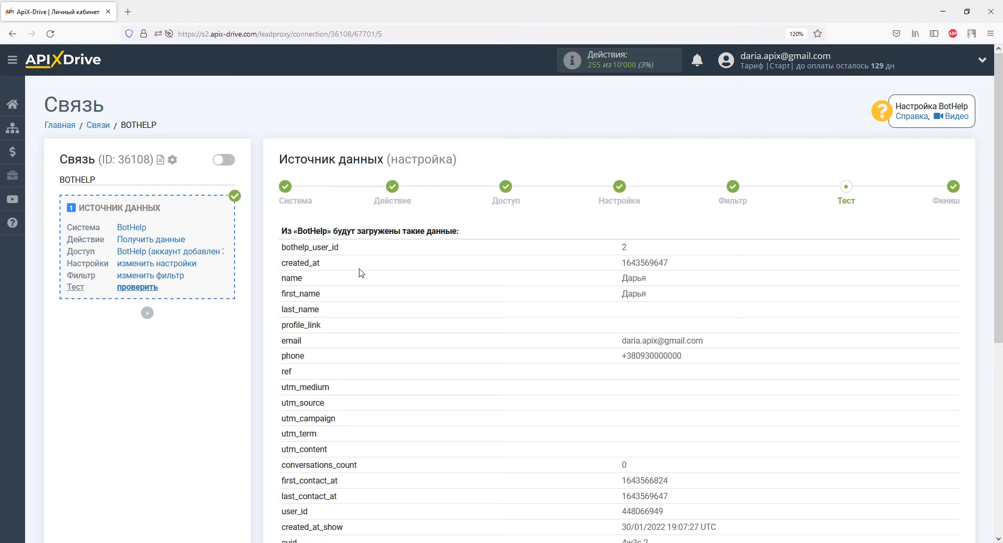
Review the test data loaded from BotHelp and proceed to finish the source setup.
{"action": "scroll", "coordinate": [359, 273], "scroll_direction": "down", "scroll_amount": 5}
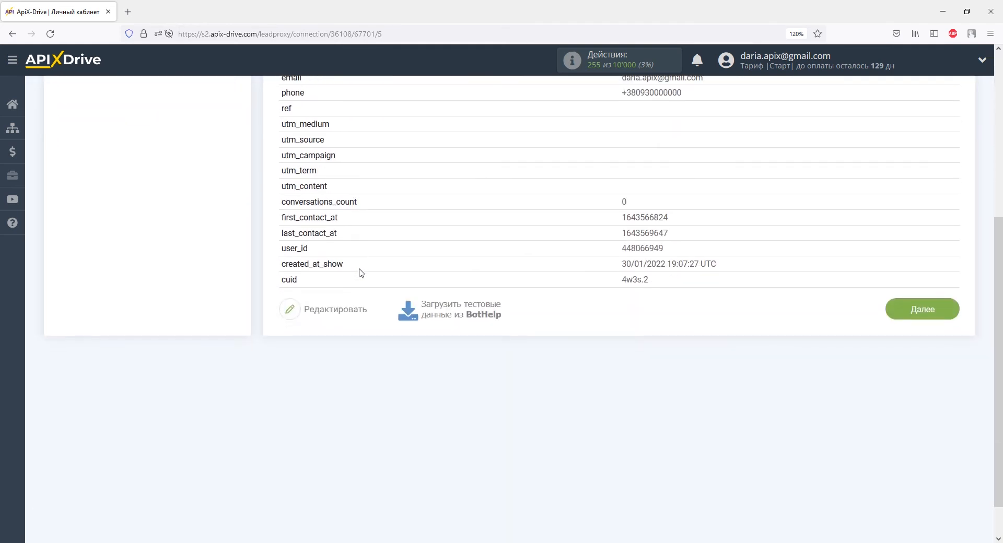
{"action": "left_click", "coordinate": [894, 315]}
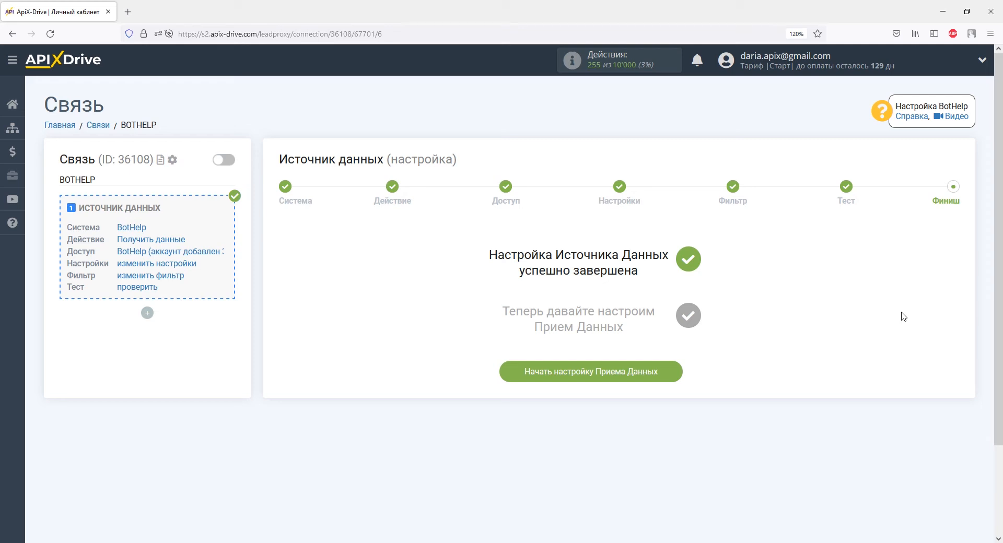
Start configuring data reception and select LP-CRM as the receiving system.
{"action": "left_click", "coordinate": [652, 373]}
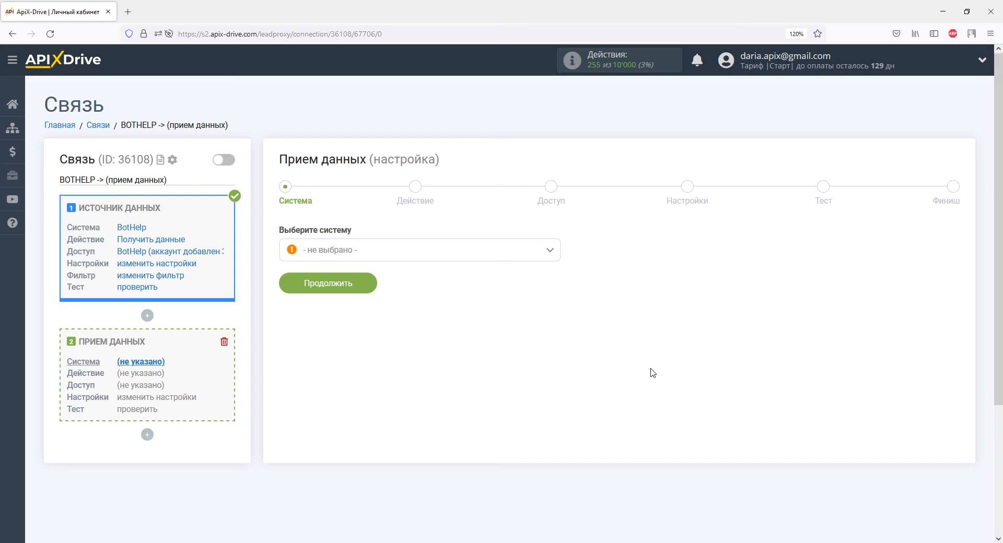
{"action": "left_click", "coordinate": [552, 252]}
{"action": "left_click_drag", "start_coordinate": [555, 270], "coordinate": [555, 330]}
{"action": "left_click", "coordinate": [336, 330]}
{"action": "left_click", "coordinate": [371, 286]}
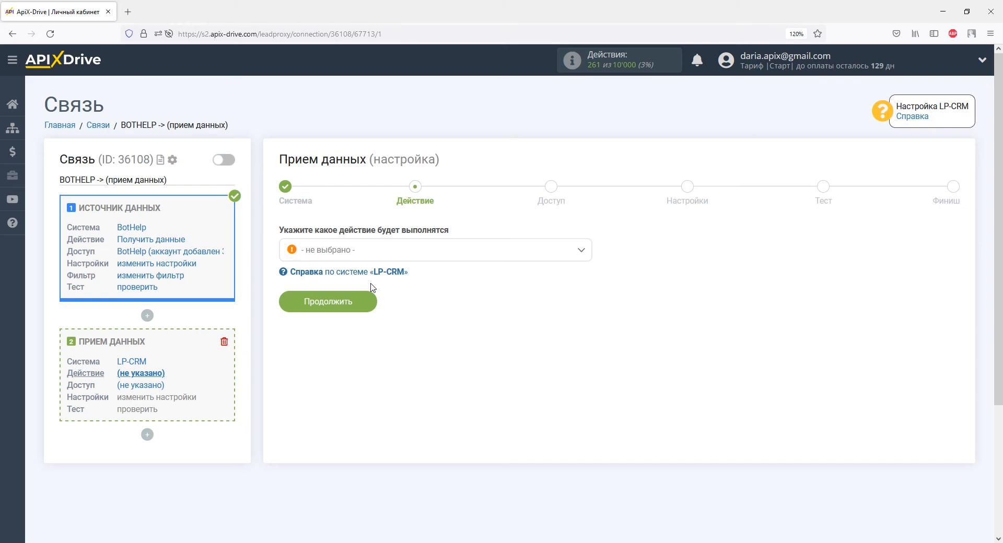
Choose Отправка заказов as the receiving action and continue.
{"action": "left_click", "coordinate": [355, 251]}
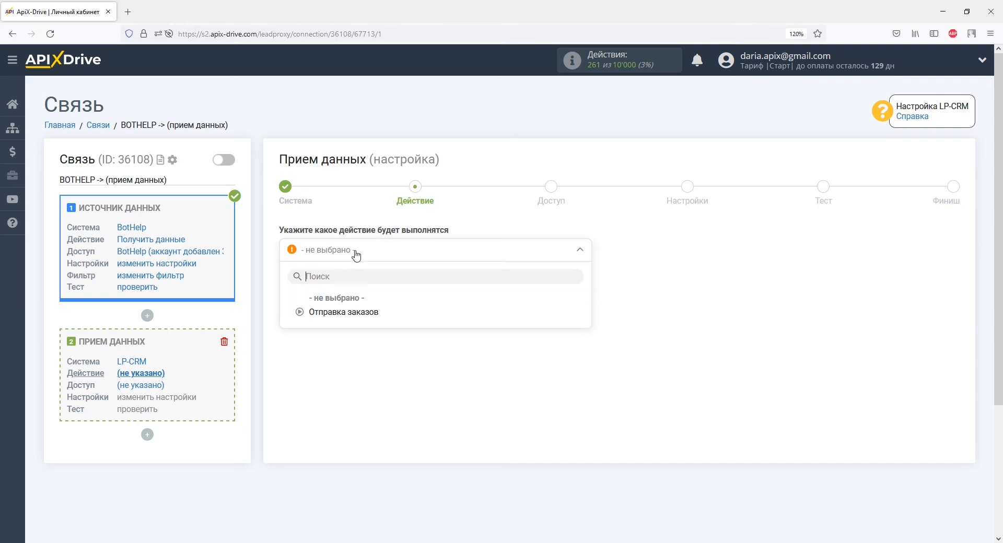
{"action": "left_click", "coordinate": [361, 311]}
{"action": "left_click", "coordinate": [363, 305]}
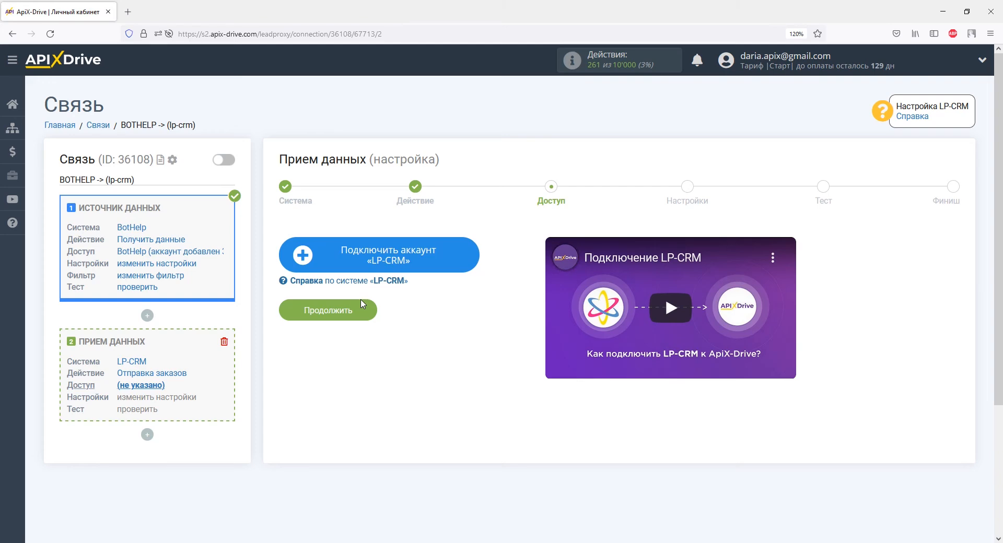
Open the LP-CRM account connection form and switch to the LP-CRM window.
{"action": "left_click", "coordinate": [330, 254]}
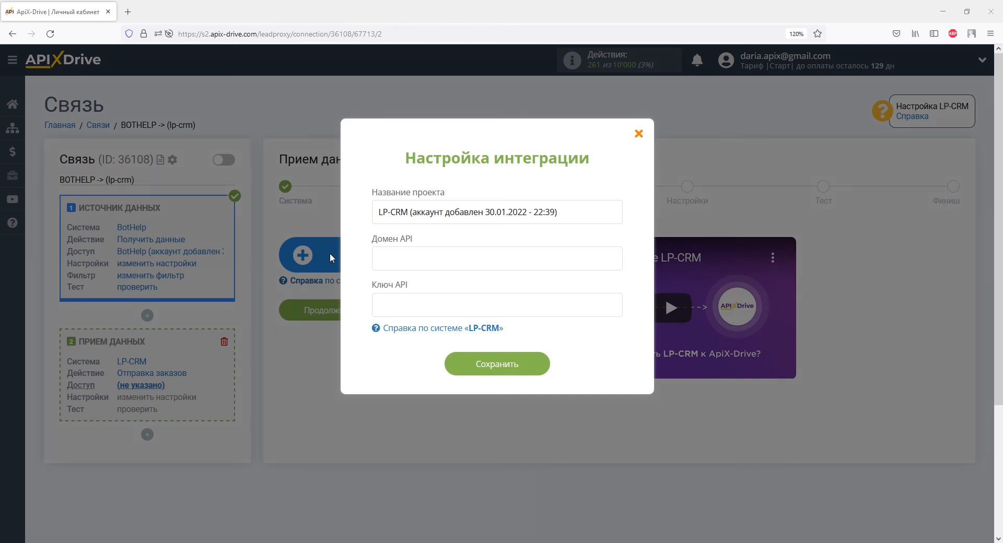
{"action": "key", "text": "alt+Tab"}
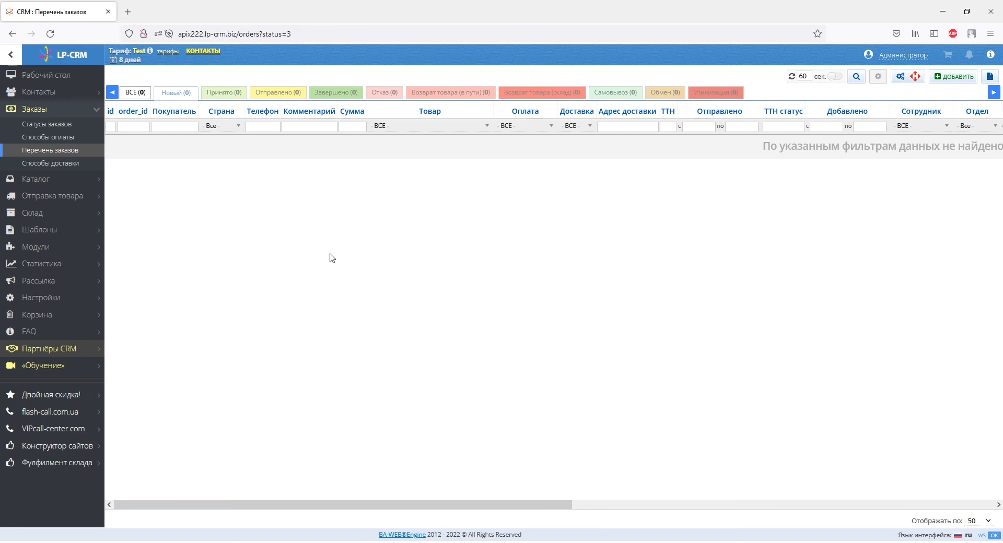
Copy the LP-CRM domain from the CRM's address and paste it into the API domain field of the connection form.
{"action": "left_click_drag", "start_coordinate": [179, 33], "coordinate": [236, 35]}
{"action": "right_click", "coordinate": [236, 35]}
{"action": "left_click", "coordinate": [258, 96]}
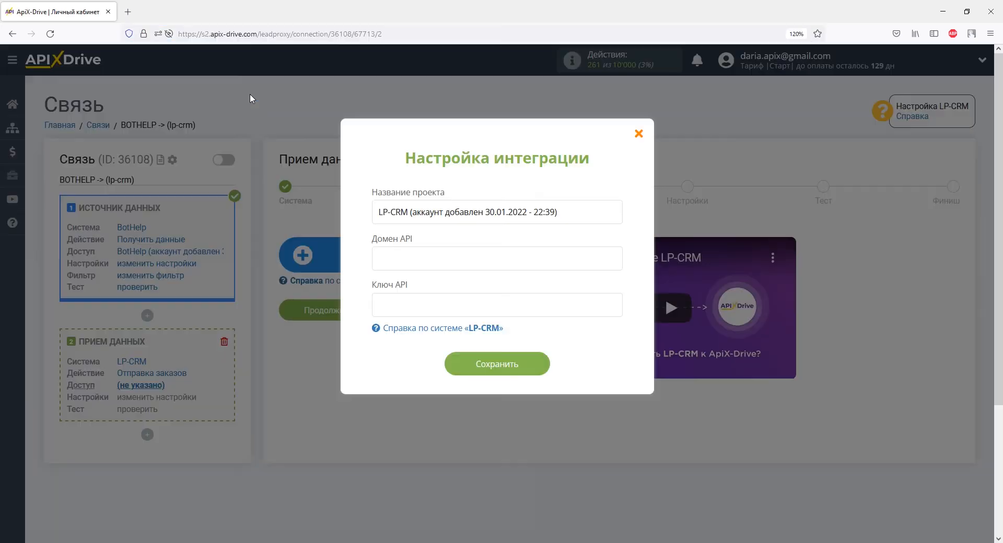
{"action": "right_click", "coordinate": [384, 258]}
{"action": "left_click", "coordinate": [421, 332]}
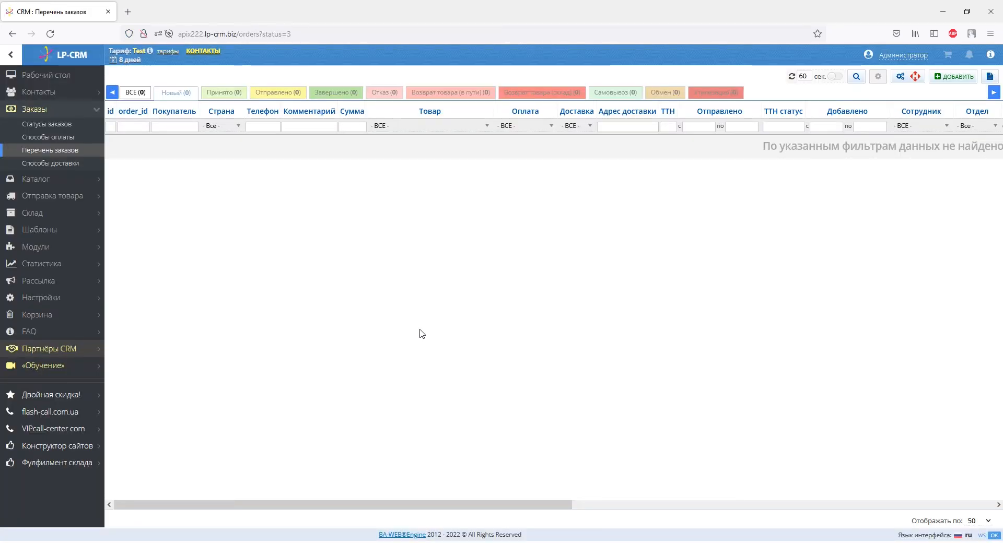
Open the LP-CRM system settings, copy the CRM API key, and save the settings.
{"action": "left_click", "coordinate": [89, 300]}
{"action": "left_click", "coordinate": [42, 260]}
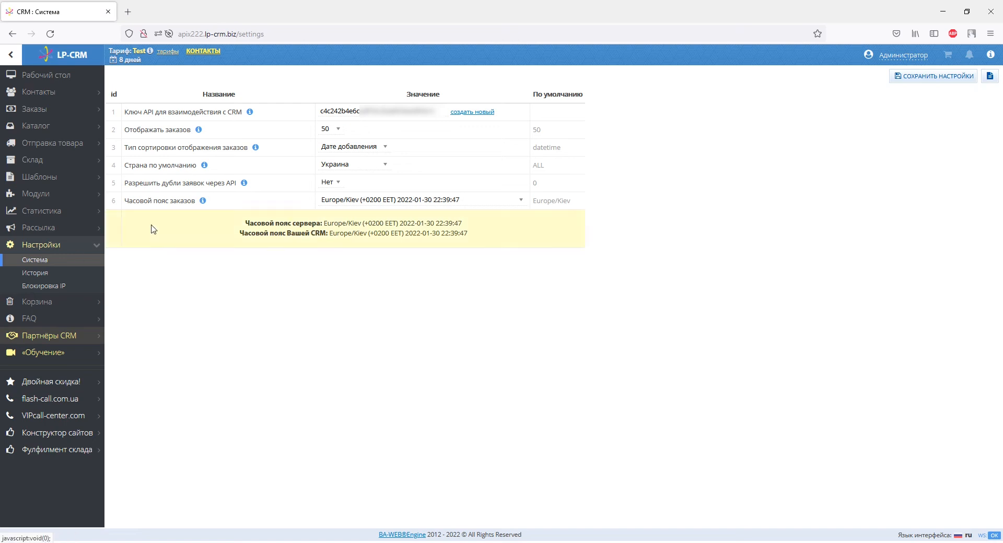
{"action": "left_click_drag", "start_coordinate": [437, 111], "coordinate": [320, 111]}
{"action": "right_click", "coordinate": [320, 110]}
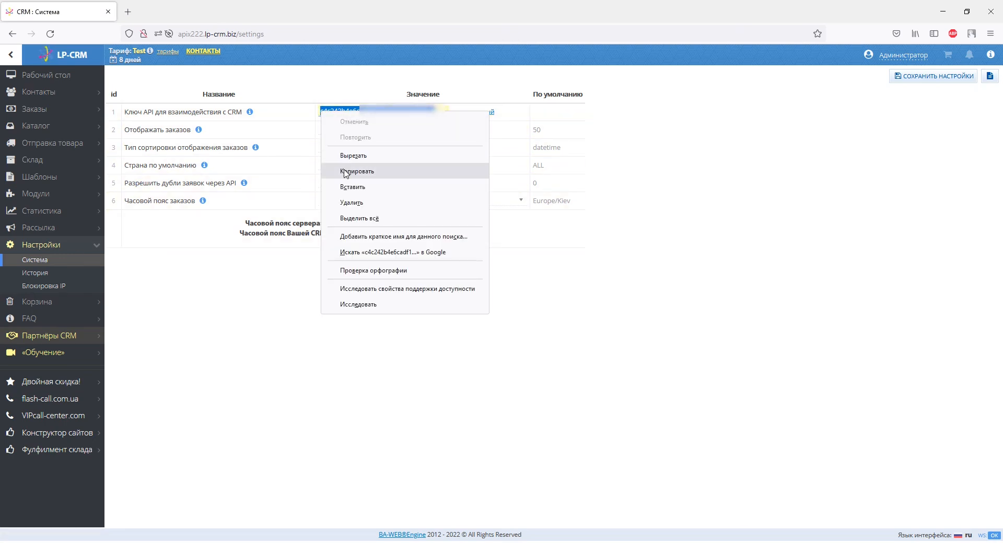
{"action": "left_click", "coordinate": [357, 171]}
{"action": "left_click", "coordinate": [933, 74]}
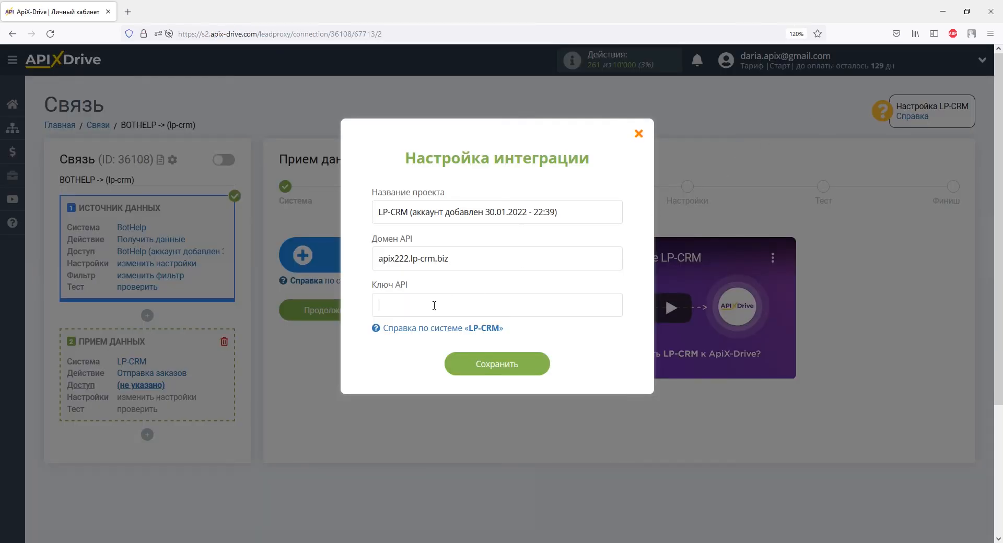
Paste the LP-CRM API key into the API key field and save the account connection.
{"action": "right_click", "coordinate": [377, 306]}
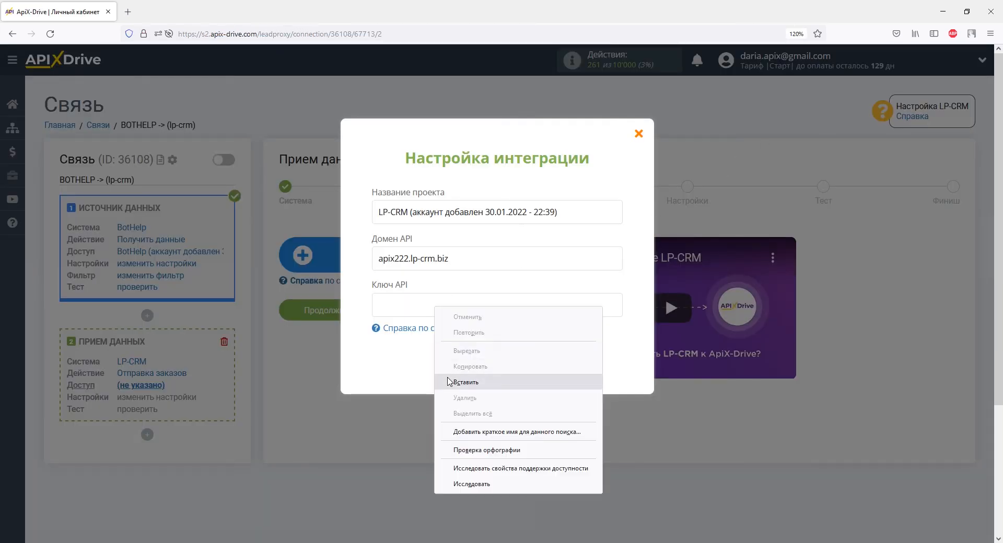
{"action": "left_click", "coordinate": [392, 383]}
{"action": "left_click", "coordinate": [460, 360]}
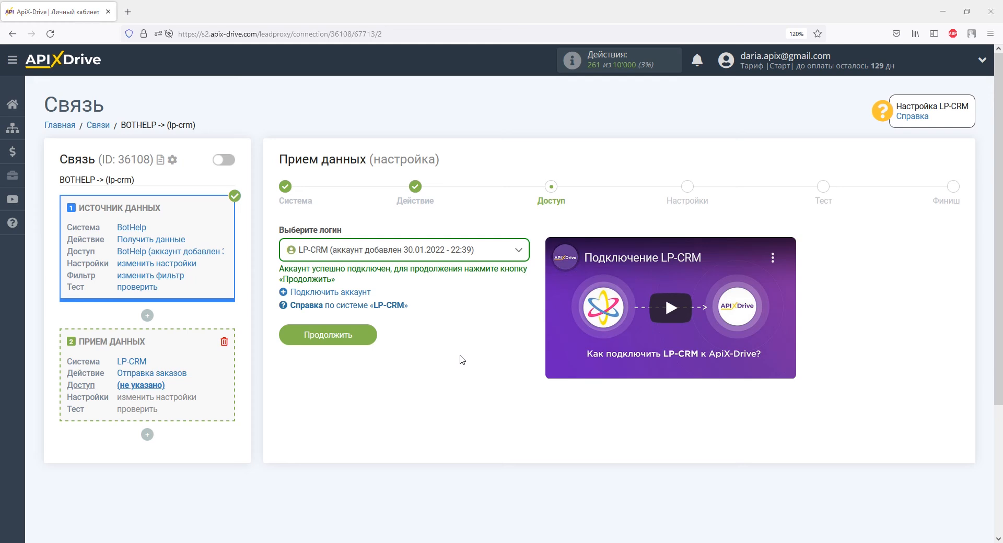
Continue to field settings and map the E-mail field to the BotHelp email variable.
{"action": "left_click", "coordinate": [366, 335]}
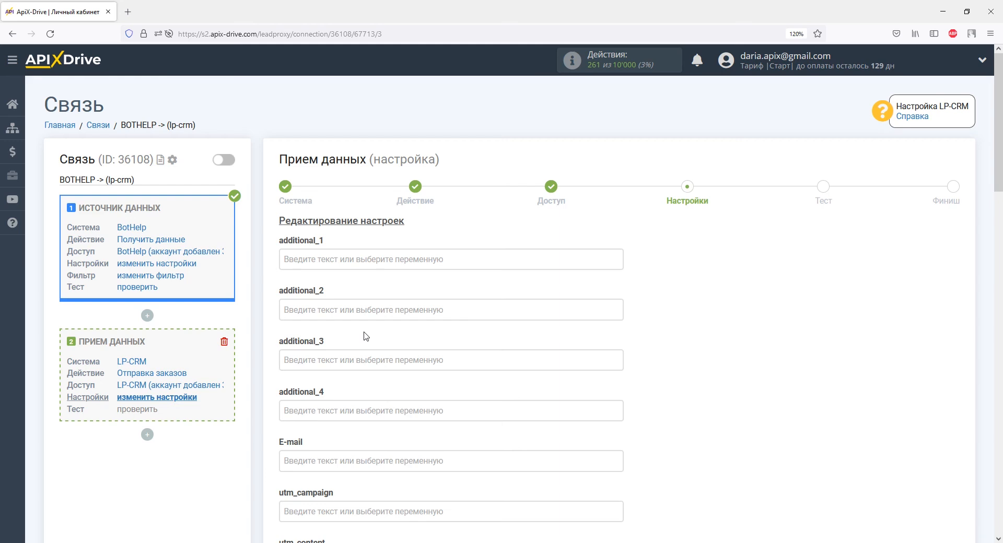
{"action": "scroll", "coordinate": [366, 337], "scroll_direction": "down", "scroll_amount": 3}
{"action": "left_click", "coordinate": [365, 272]}
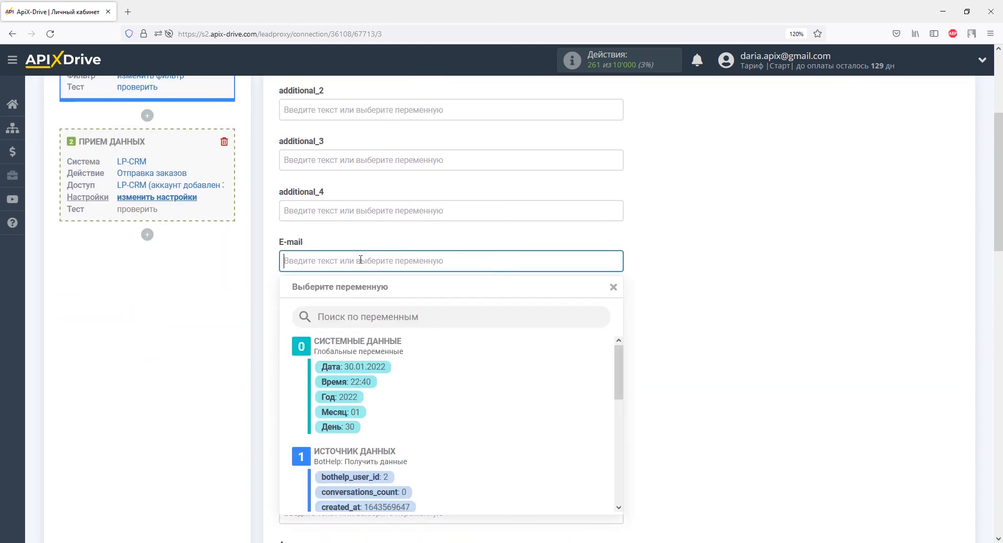
{"action": "scroll", "coordinate": [360, 264], "scroll_direction": "down", "scroll_amount": 2}
{"action": "left_click_drag", "start_coordinate": [613, 258], "coordinate": [615, 320]}
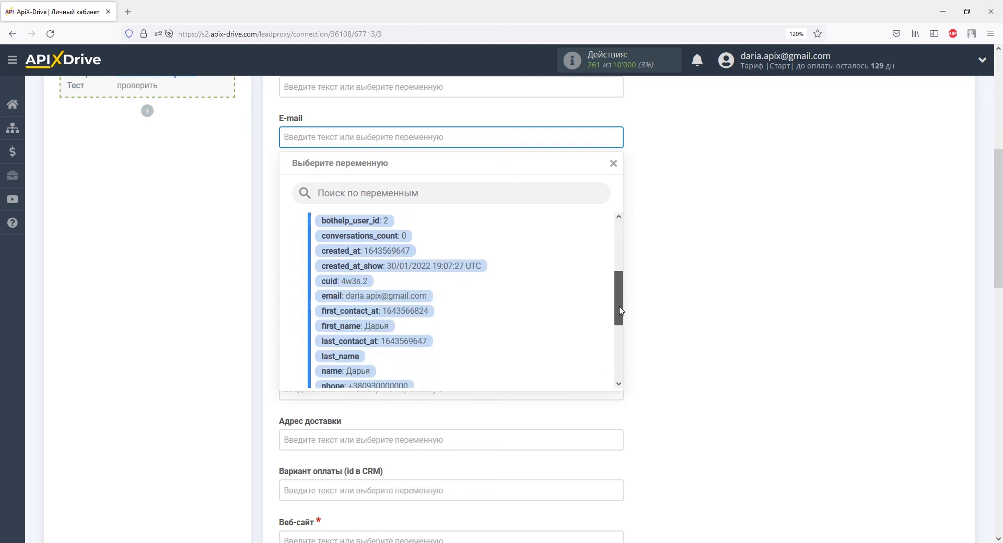
{"action": "left_click", "coordinate": [427, 295]}
Set the Веб-сайт field to ApiX-Drive.com.
{"action": "scroll", "coordinate": [425, 293], "scroll_direction": "down", "scroll_amount": 5}
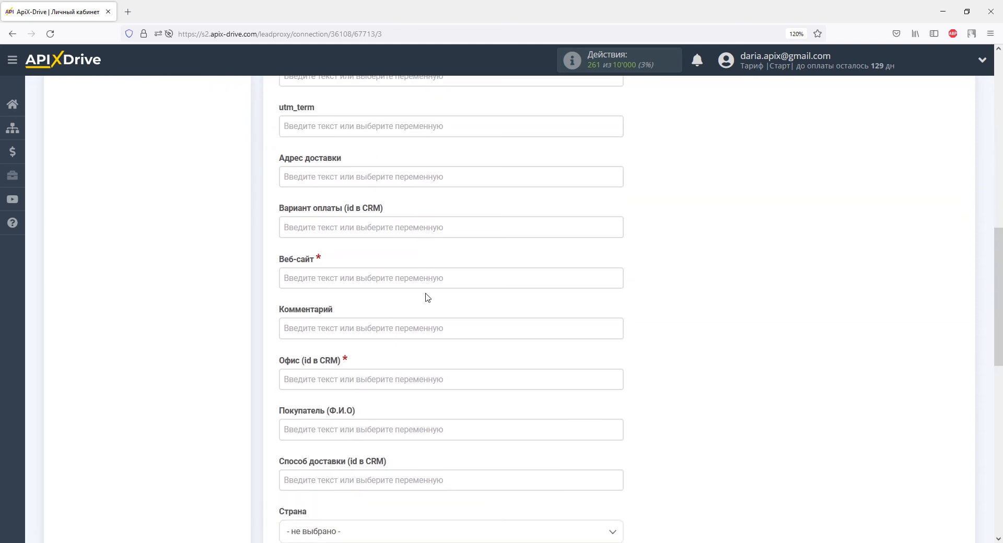
{"action": "left_click", "coordinate": [386, 274]}
{"action": "scroll", "coordinate": [385, 276], "scroll_direction": "down", "scroll_amount": 3}
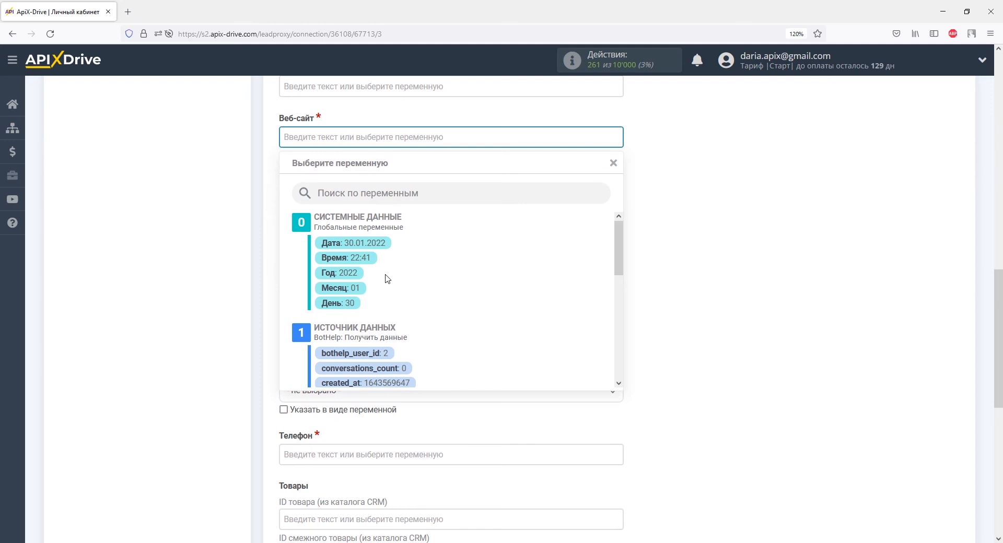
{"action": "right_click", "coordinate": [306, 132]}
{"action": "left_click", "coordinate": [338, 209]}
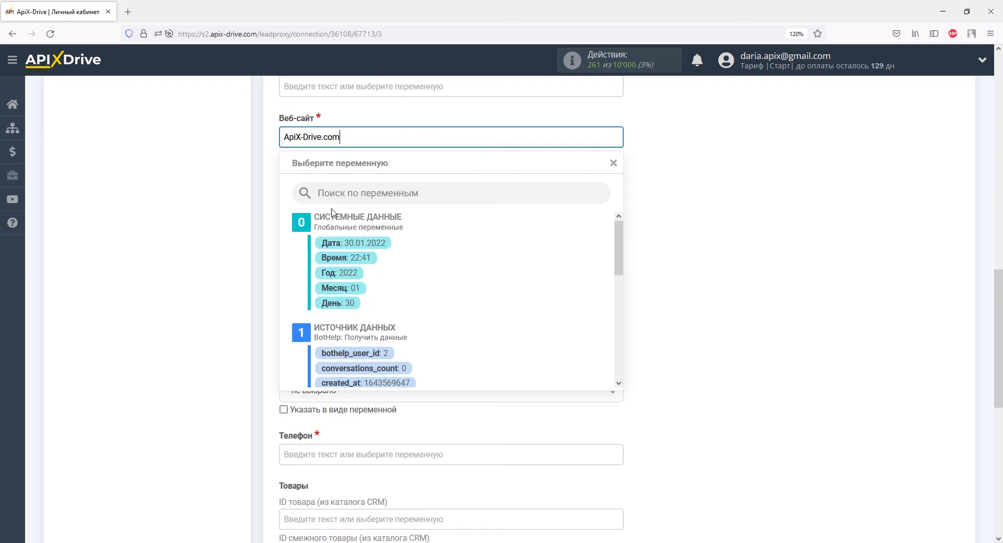
{"action": "left_click", "coordinate": [269, 164]}
Enter "Данные из BotHelp" as the Комментарий value.
{"action": "left_click", "coordinate": [285, 187]}
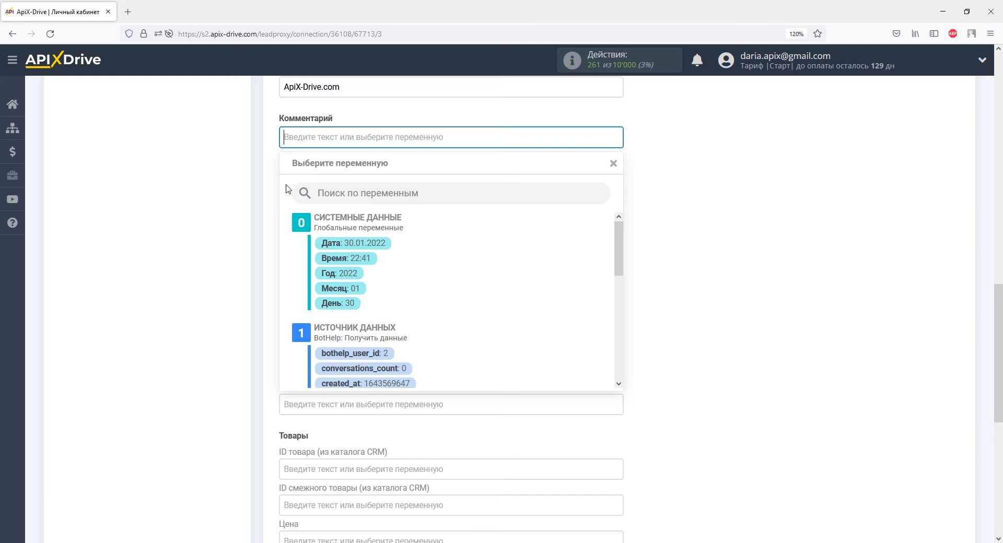
{"action": "type", "text": "Данные из BotHelp"}
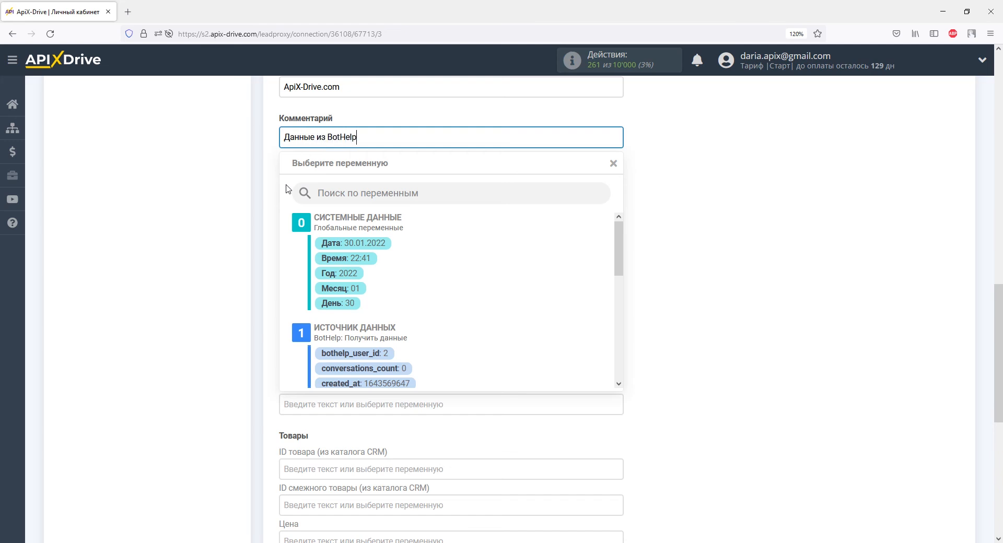
{"action": "left_click", "coordinate": [264, 189]}
Set the Офис (id в CRM) field to 1.
{"action": "left_click", "coordinate": [304, 188]}
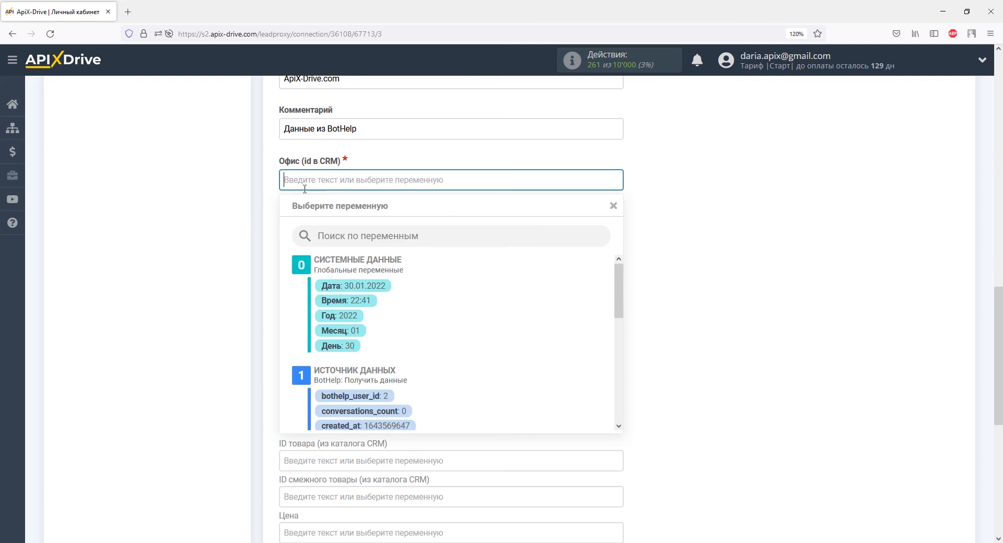
{"action": "scroll", "coordinate": [305, 189], "scroll_direction": "down", "scroll_amount": 1}
{"action": "type", "text": "1"}
{"action": "left_click", "coordinate": [257, 192]}
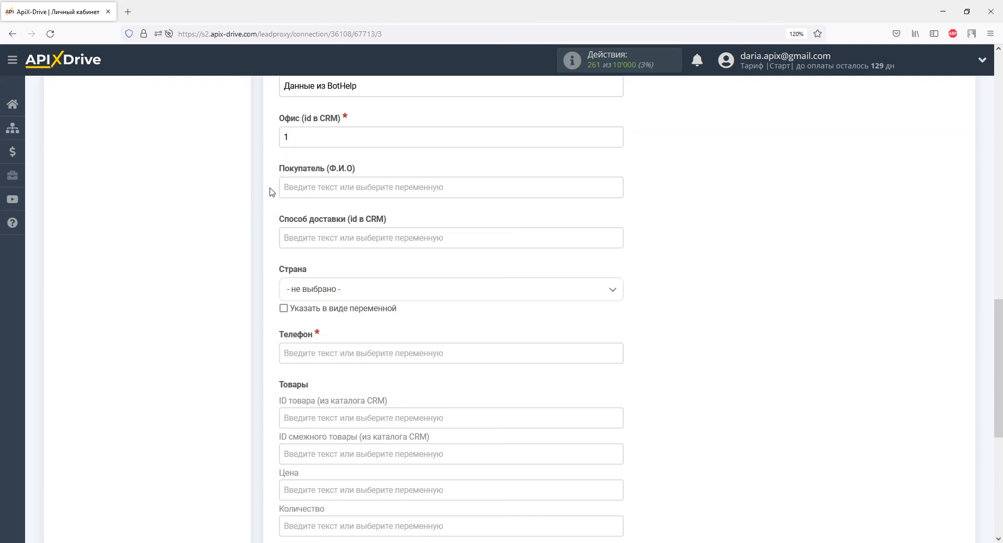
Map Покупатель (Ф.И.О) to the BotHelp first_name variable.
{"action": "left_click", "coordinate": [302, 188]}
{"action": "left_click_drag", "start_coordinate": [619, 263], "coordinate": [621, 324]}
{"action": "left_click", "coordinate": [360, 300]}
Set Страна to Украина and map Телефон to the BotHelp phone variable.
{"action": "left_click", "coordinate": [362, 240]}
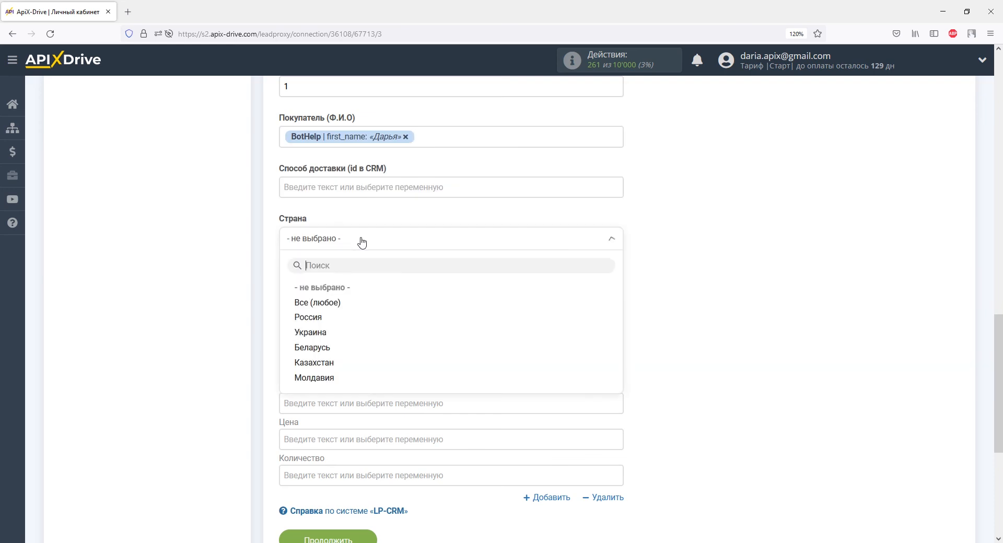
{"action": "left_click", "coordinate": [322, 335]}
{"action": "left_click", "coordinate": [317, 307]}
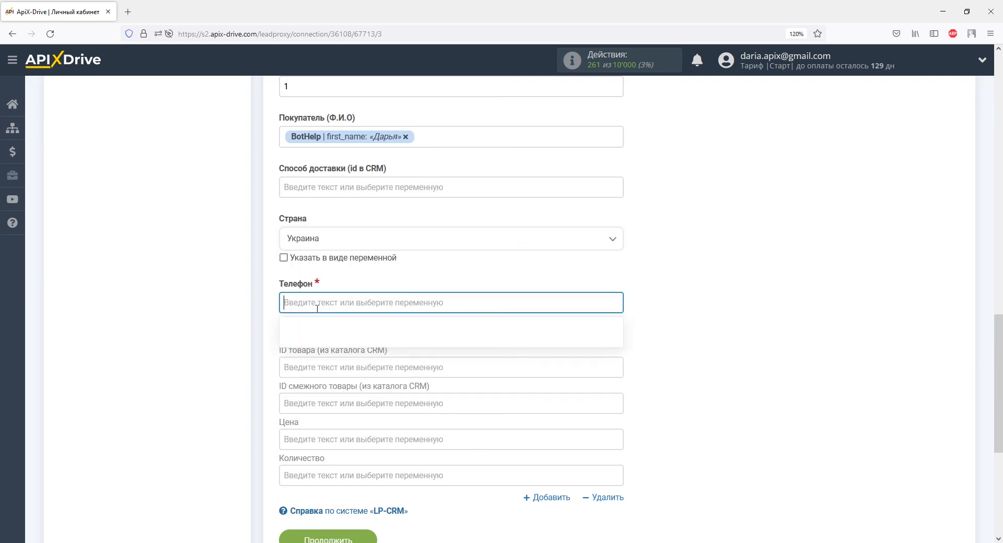
{"action": "left_click_drag", "start_coordinate": [619, 269], "coordinate": [619, 330]}
{"action": "left_click", "coordinate": [401, 335]}
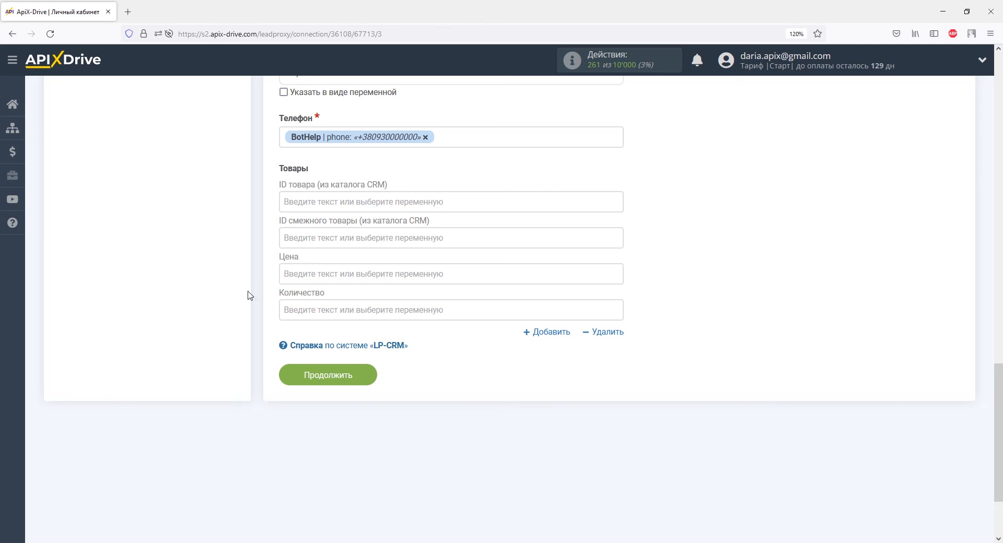
Continue to the test stage and send the test data to LP-CRM.
{"action": "left_click", "coordinate": [330, 375]}
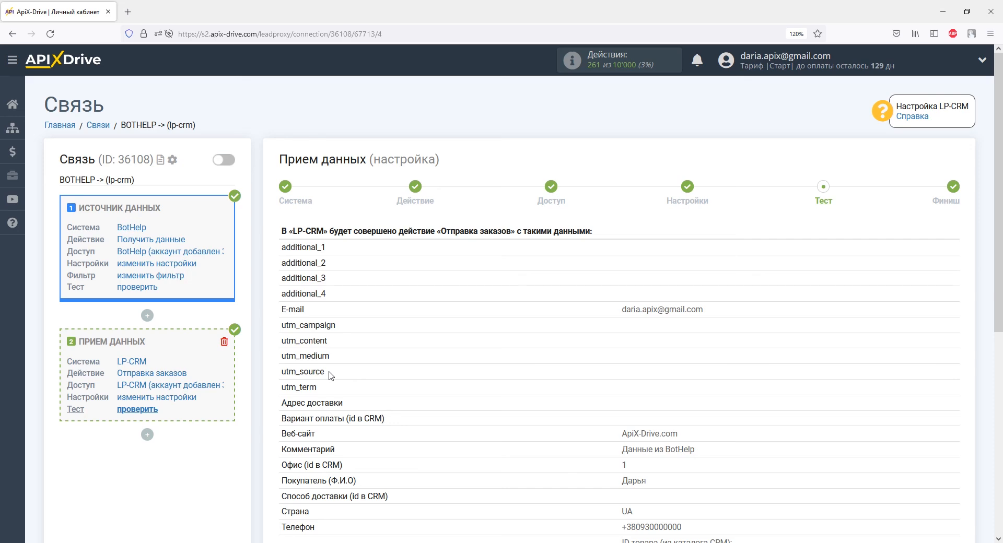
{"action": "scroll", "coordinate": [330, 375], "scroll_direction": "down", "scroll_amount": 6}
{"action": "left_click", "coordinate": [430, 272]}
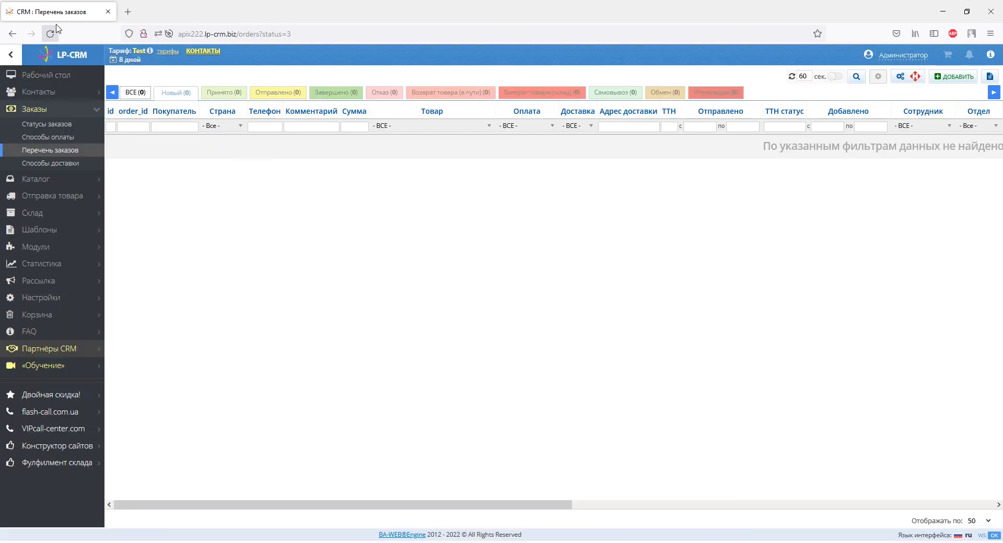
Check the LP-CRM order list for the test order and proceed to the finish stage.
{"action": "left_click", "coordinate": [50, 32]}
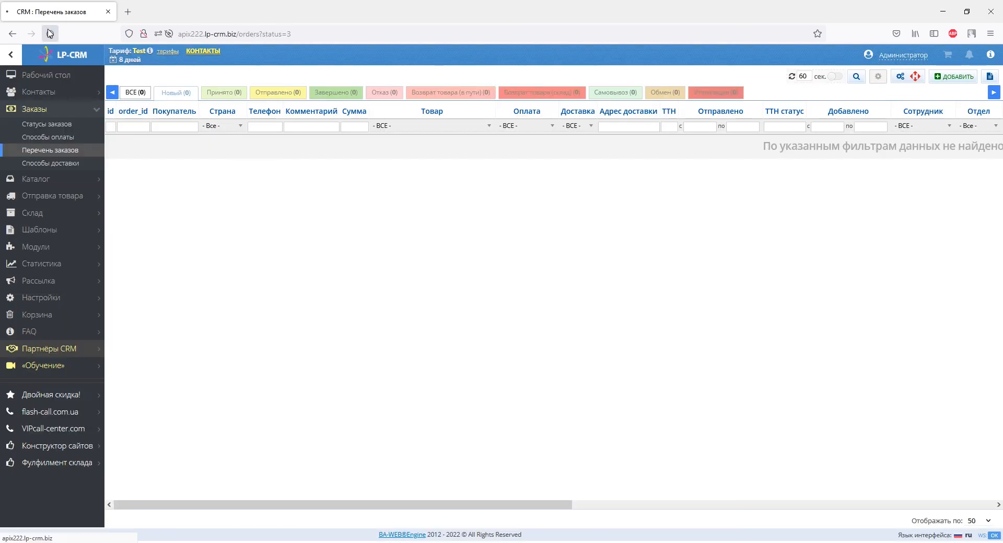
{"action": "left_click", "coordinate": [130, 141]}
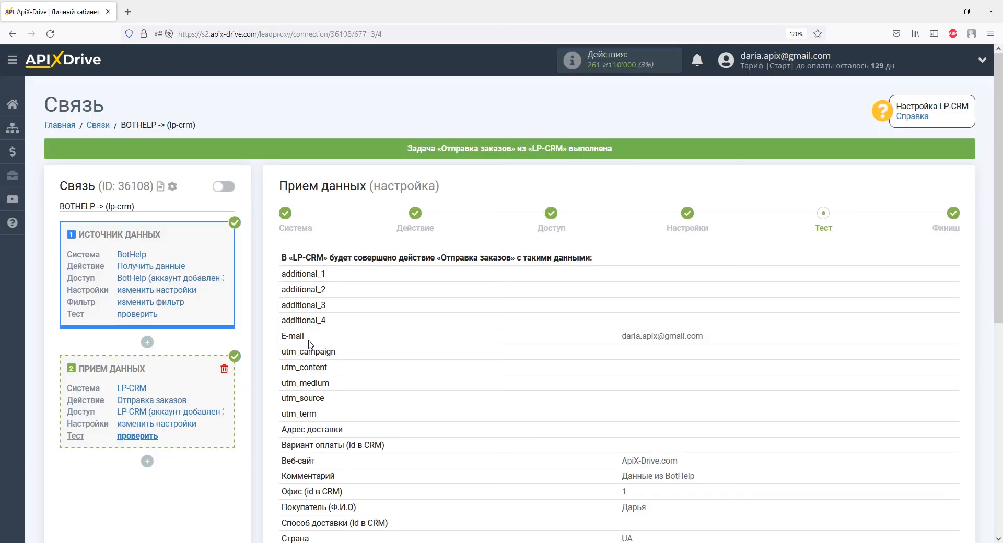
{"action": "scroll", "coordinate": [306, 342], "scroll_direction": "down", "scroll_amount": 5}
{"action": "left_click", "coordinate": [910, 267]}
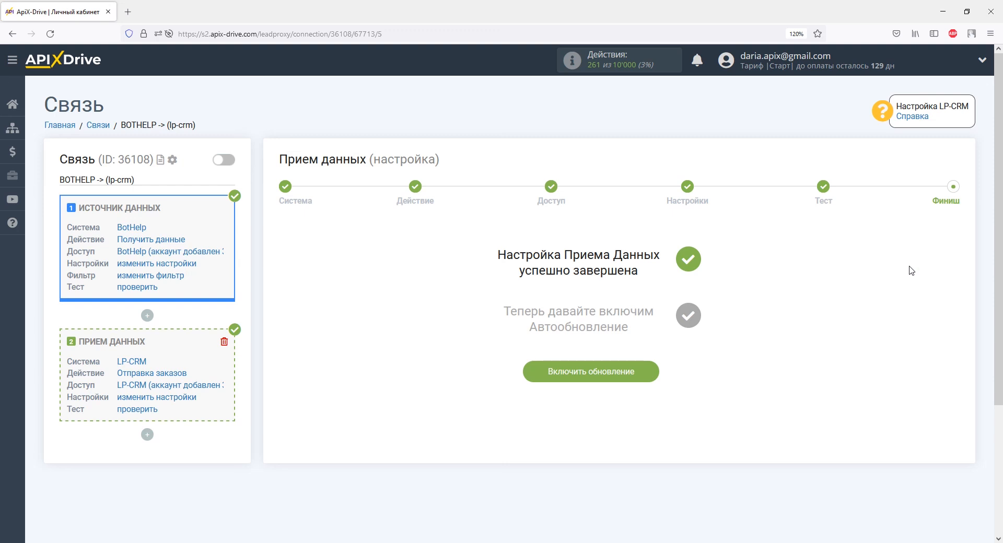
Enable auto-update for the connection and set its update interval to 5 минут.
{"action": "left_click", "coordinate": [643, 373]}
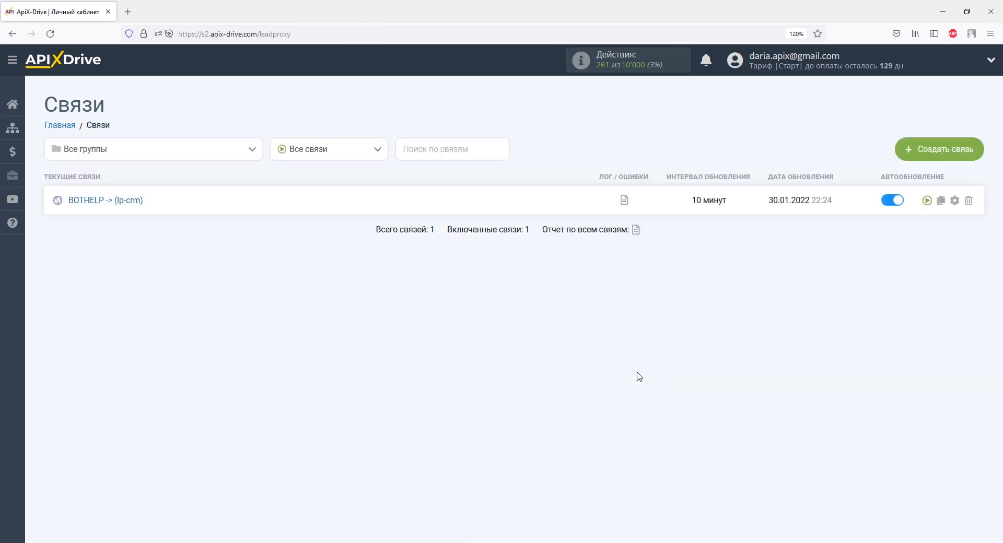
{"action": "left_click", "coordinate": [954, 200]}
{"action": "left_click", "coordinate": [620, 301]}
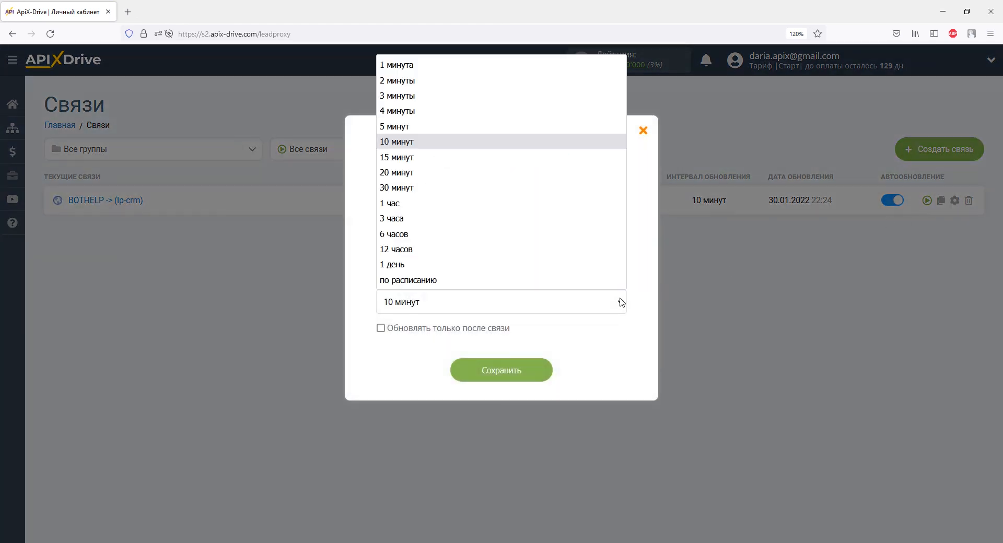
{"action": "left_click", "coordinate": [540, 125]}
{"action": "left_click", "coordinate": [532, 366]}
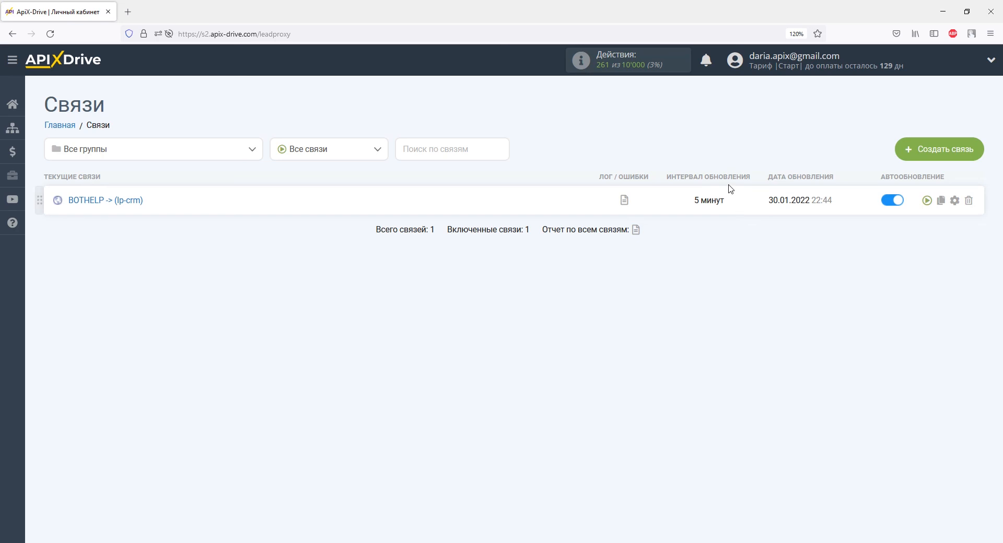